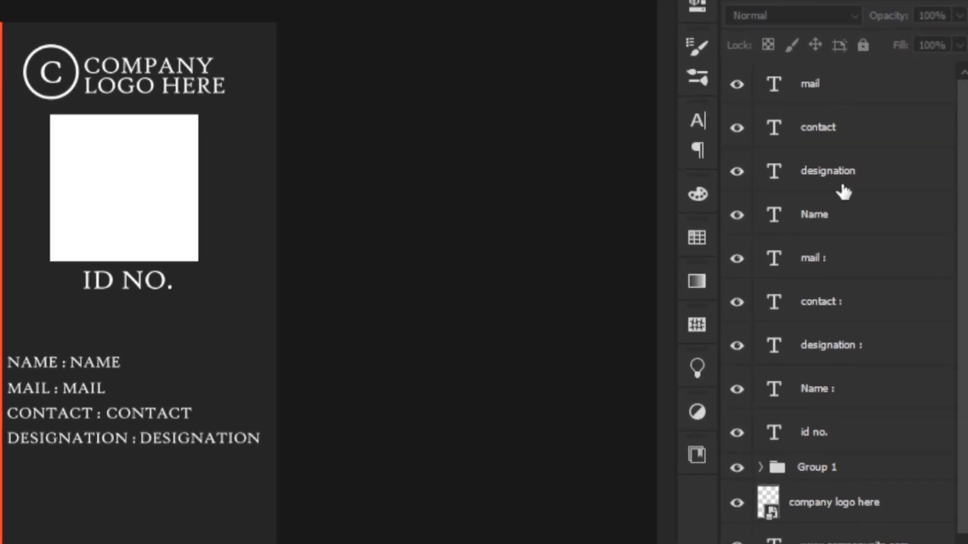
- Select the mail through Name text layers, then settle on only the id no. layer
click(885, 235)
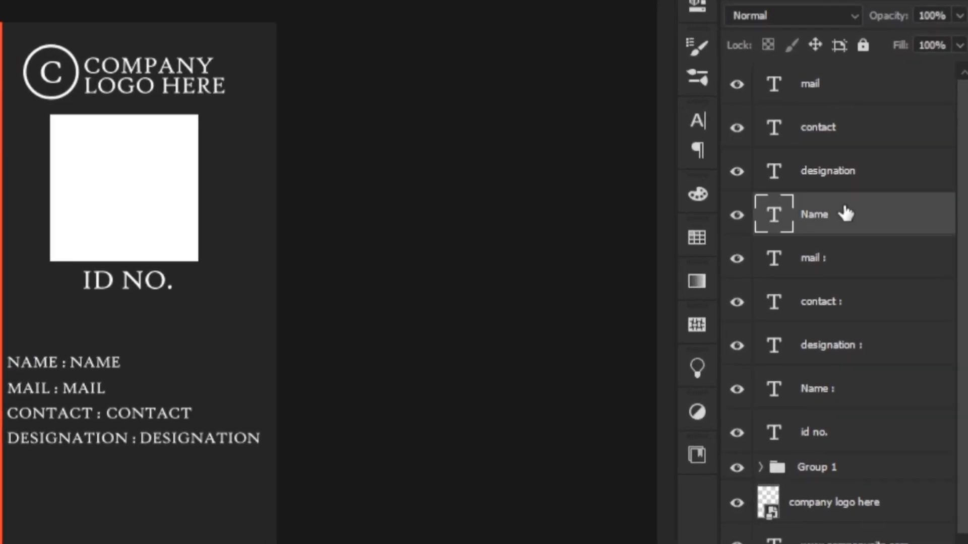
shift+click(860, 82)
click(519, 244)
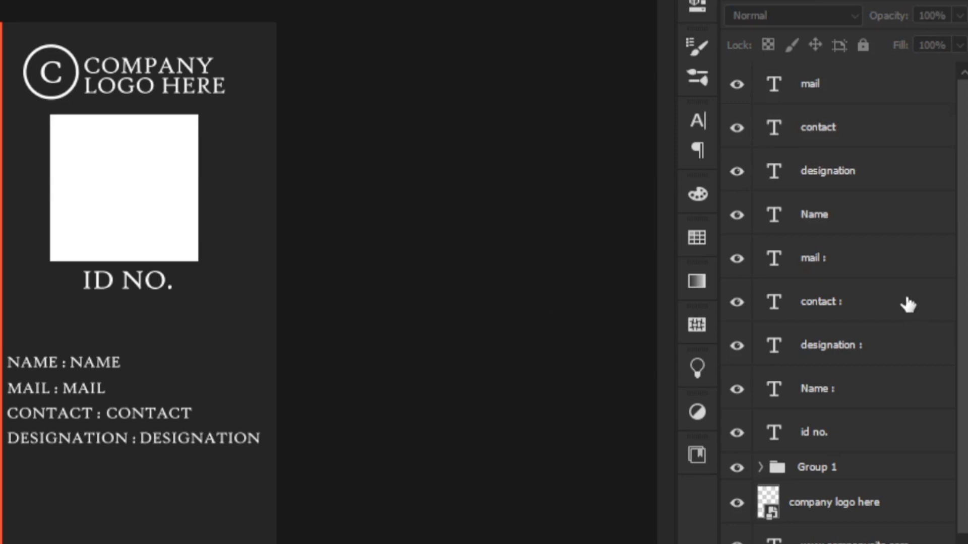
click(882, 262)
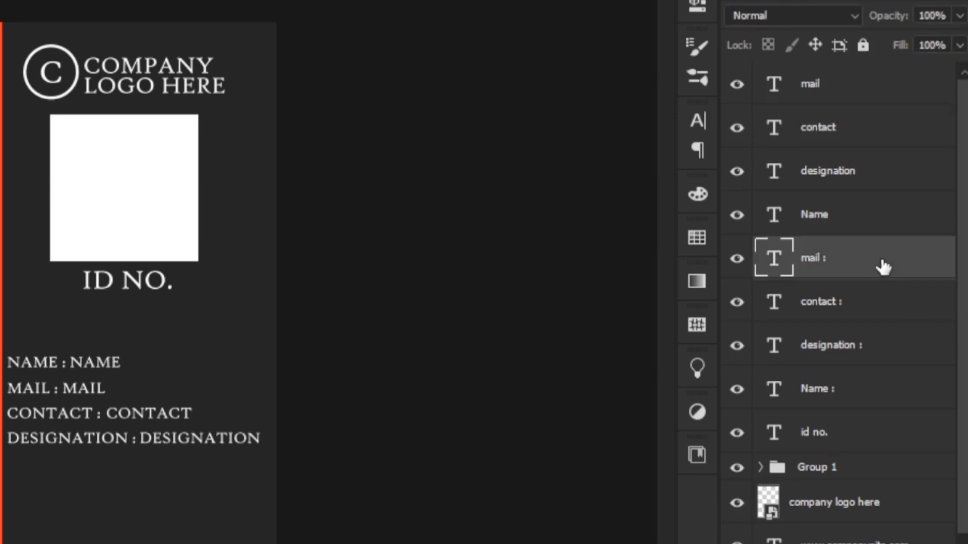
click(878, 222)
shift+click(859, 75)
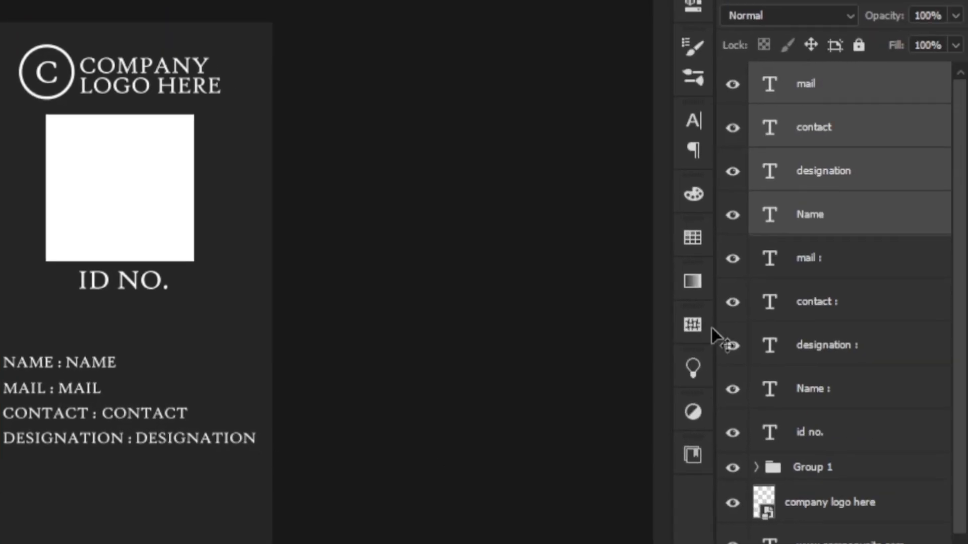
click(832, 222)
click(838, 260)
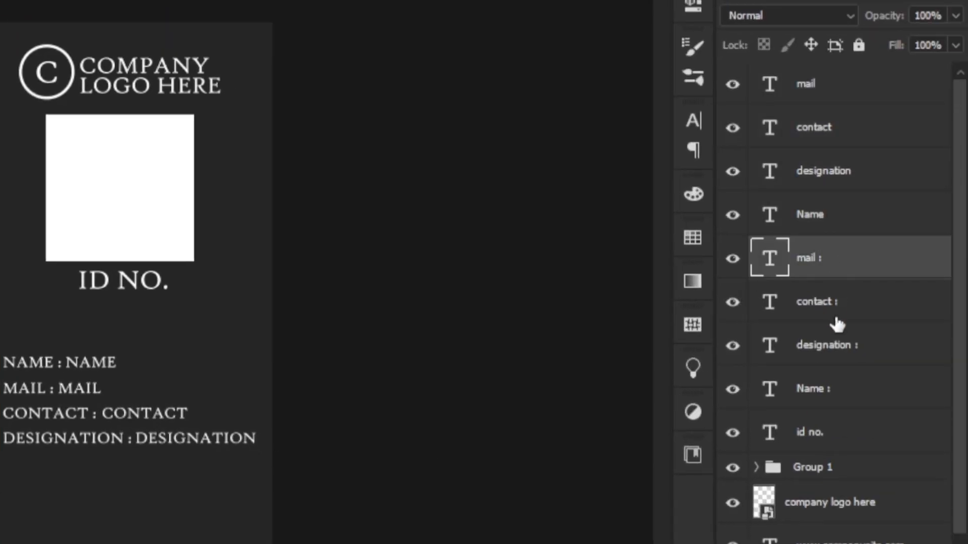
shift+click(841, 431)
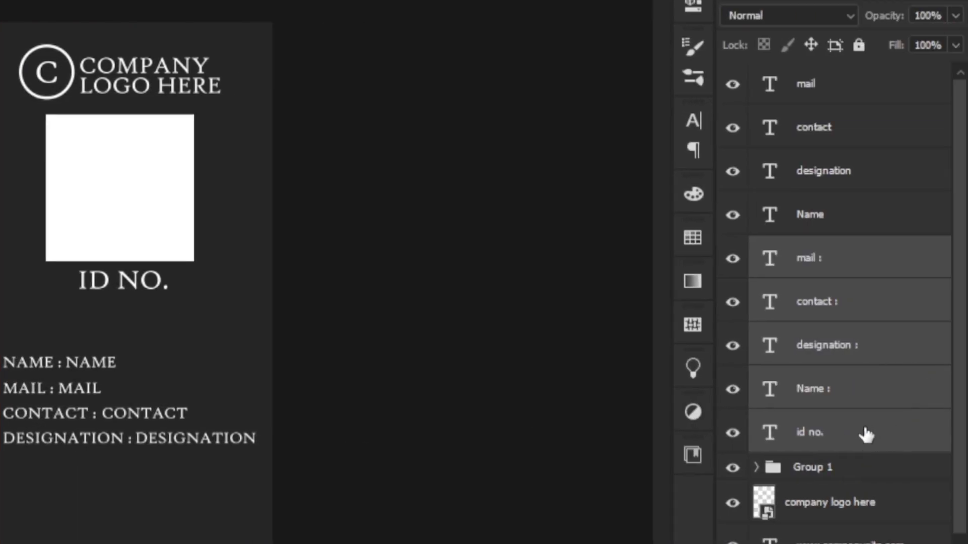
click(864, 431)
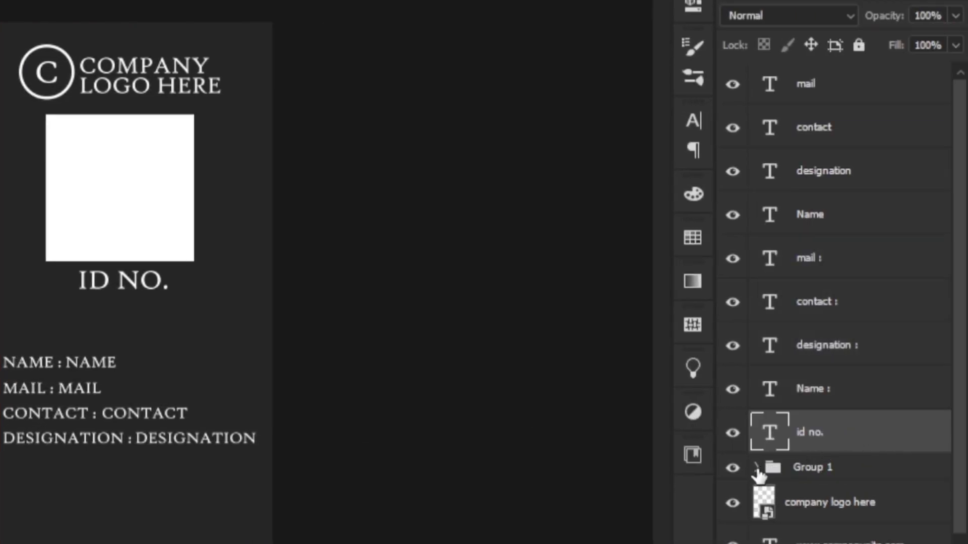
click(736, 467)
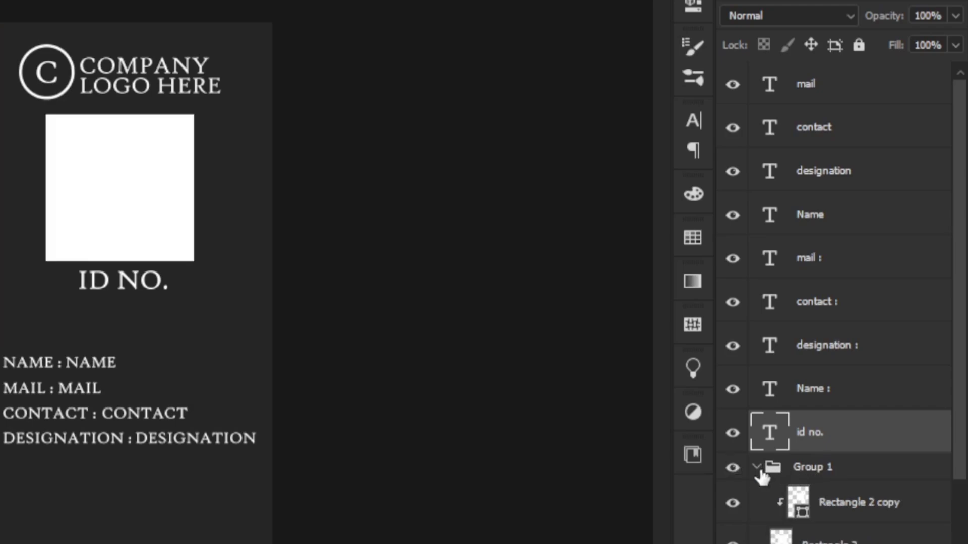
- Rename Group 1 to 'photo' and expand it
click(756, 467)
double_click(812, 469)
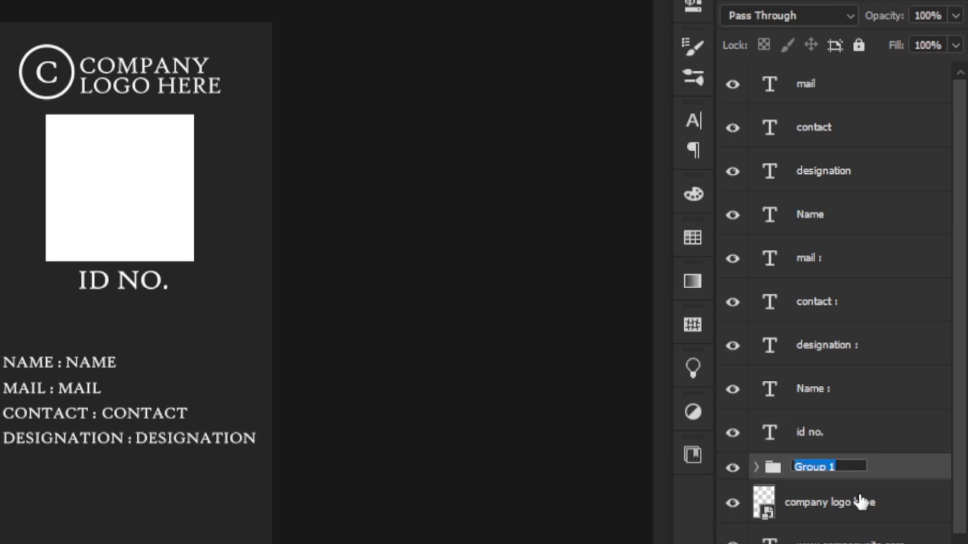
key(BackSpace)
text(ph)
text(oto)
click(756, 467)
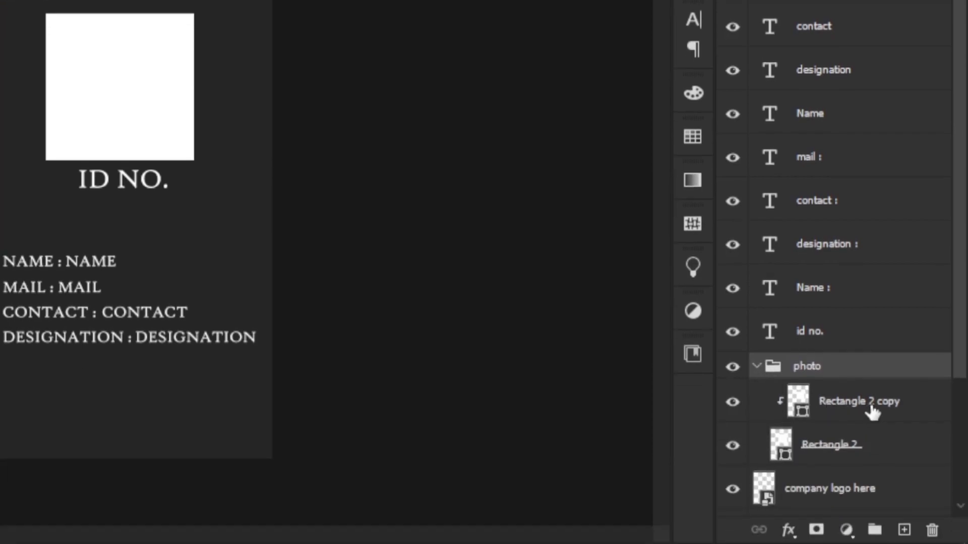
- Rename the Rectangle 2 copy layer to 'img here' and collapse the photo group
click(872, 408)
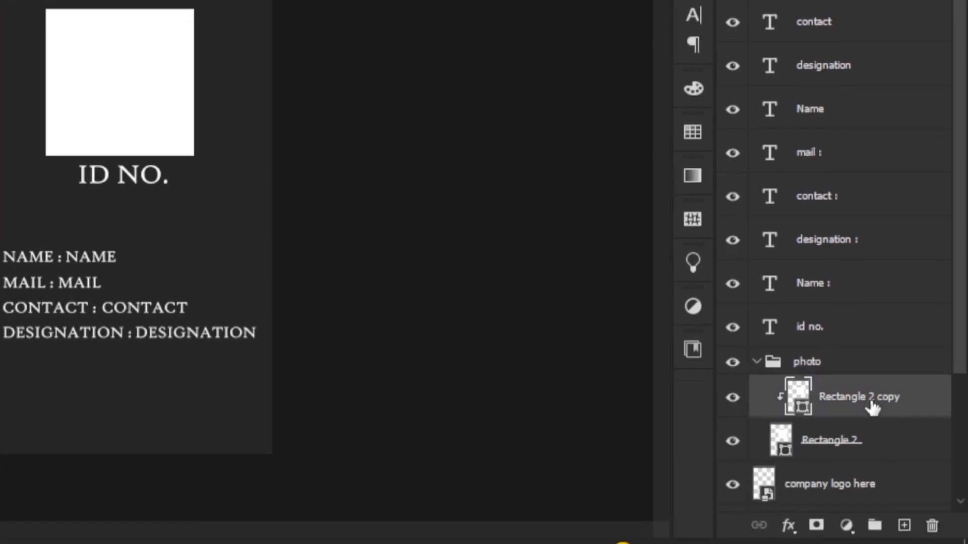
double_click(871, 407)
key(BackSpace)
text(img here)
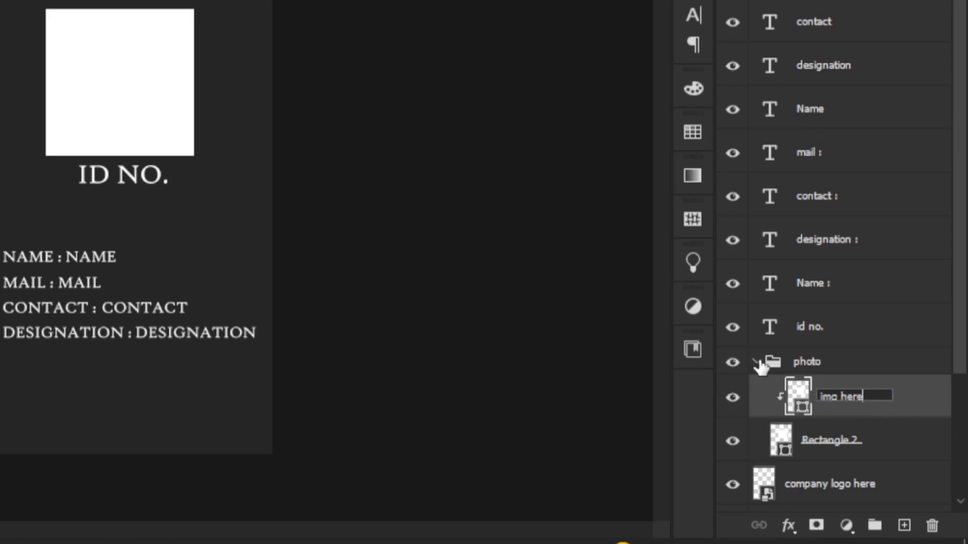
click(756, 361)
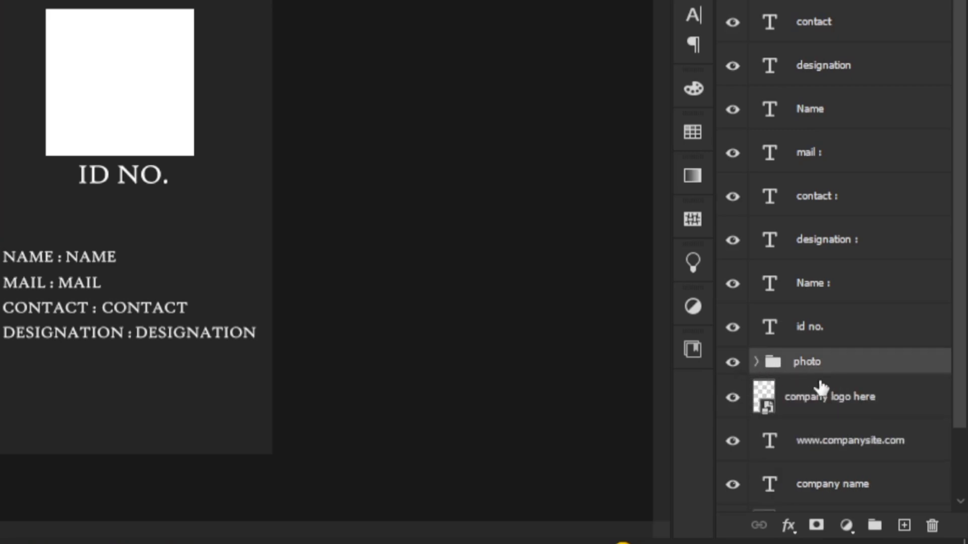
- Toggle visibility of the company logo here, company name and Background layers, then switch to Excel
click(732, 398)
click(735, 487)
scroll(964, 292, down, 2)
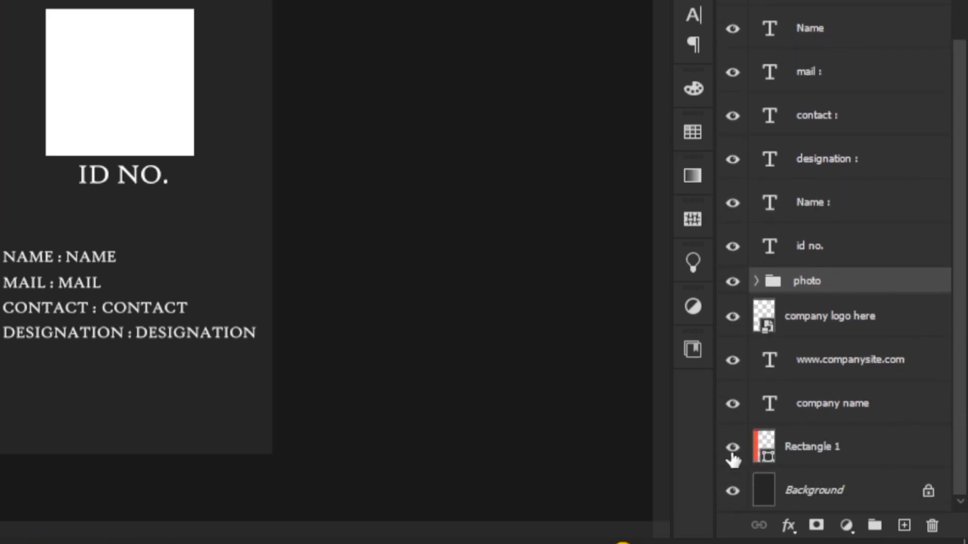
click(736, 494)
scroll(965, 409, up, 2)
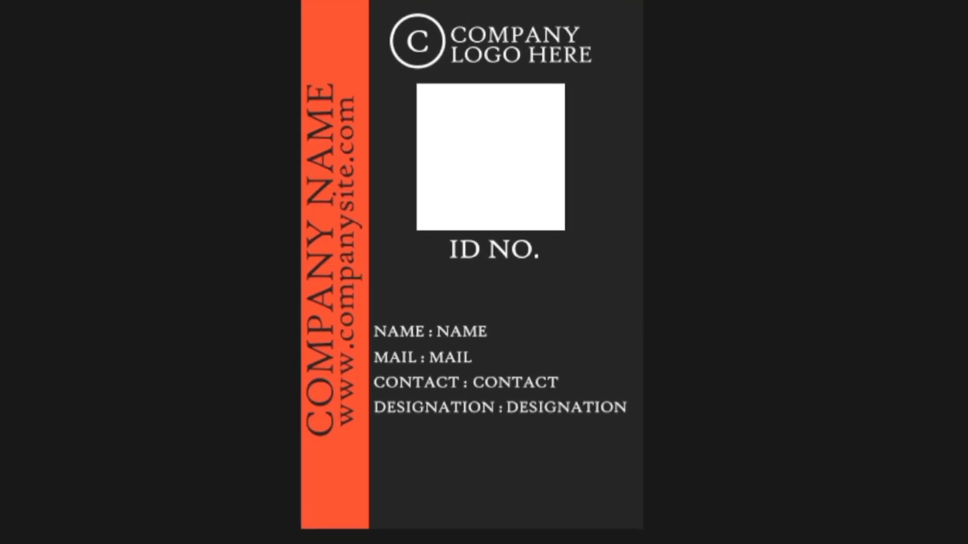
click(568, 537)
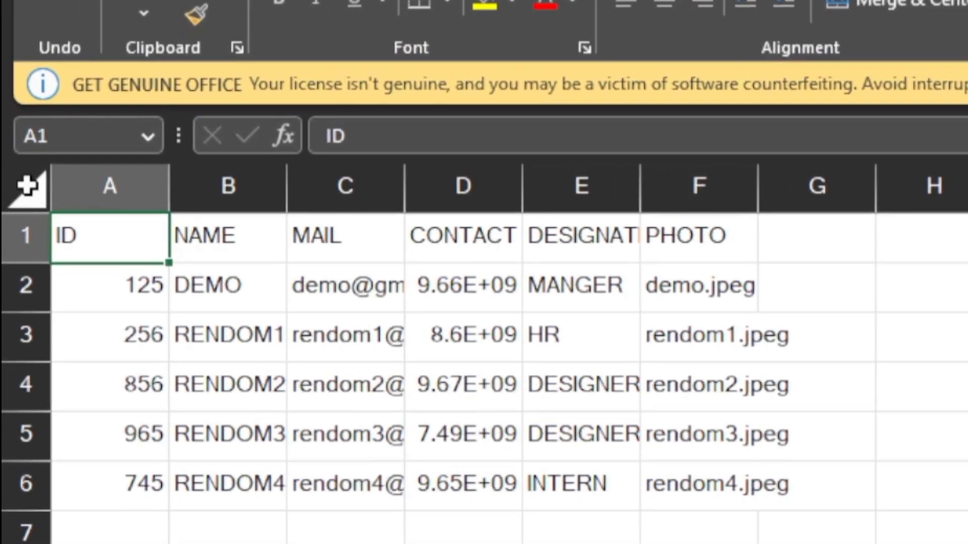
- AutoFit all Excel columns so full mail addresses and 10-digit contact numbers display
click(11, 160)
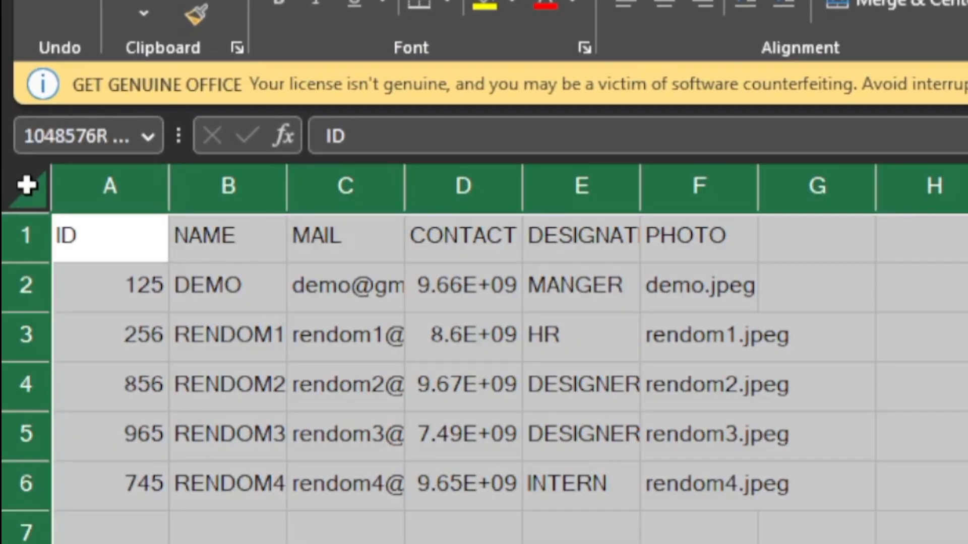
double_click(405, 187)
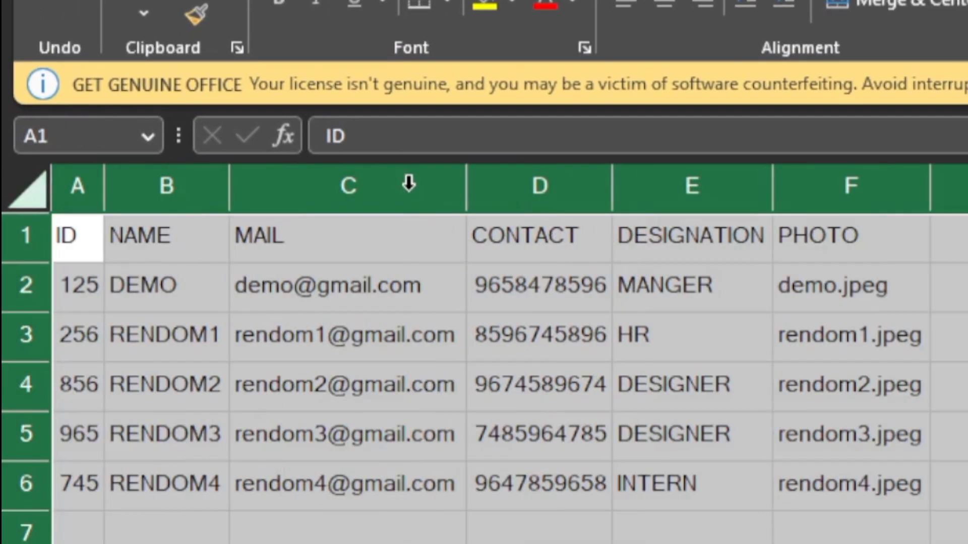
click(590, 522)
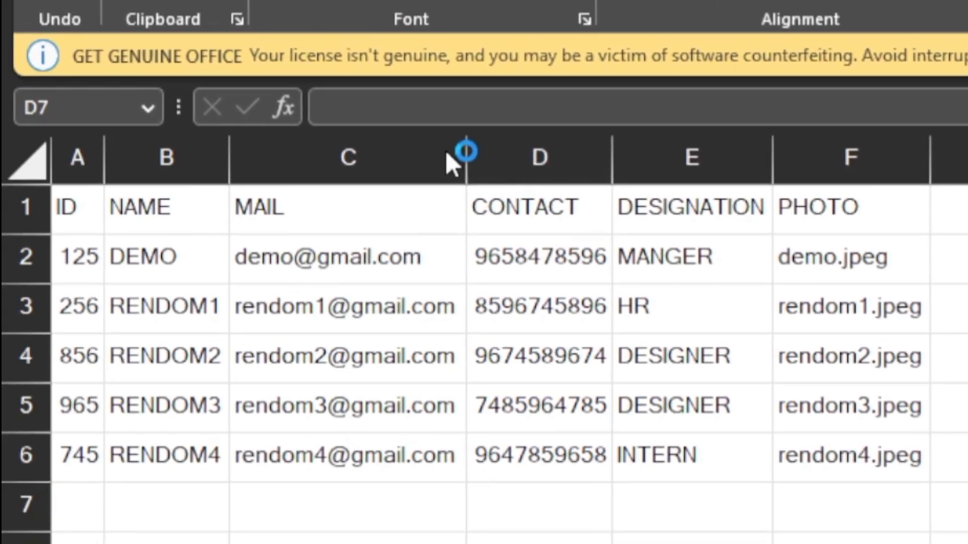
- Review the id card folder's photos, Book1 and PSD in File Explorer, then minimize it
key(super+e)
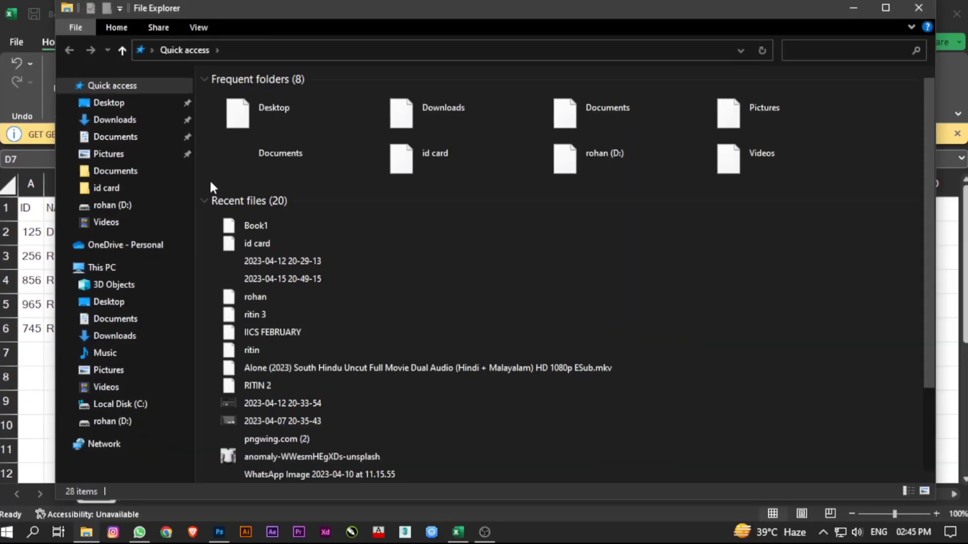
click(137, 189)
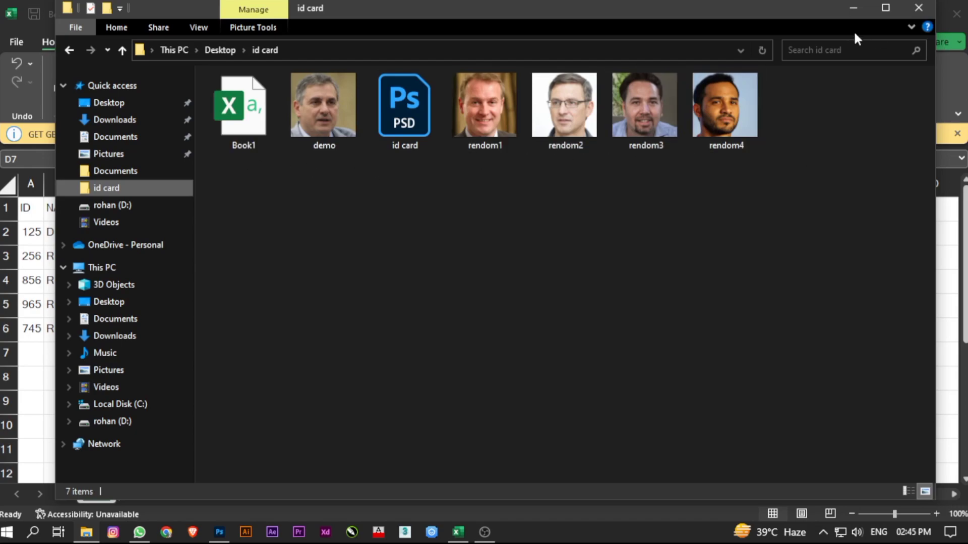
click(852, 10)
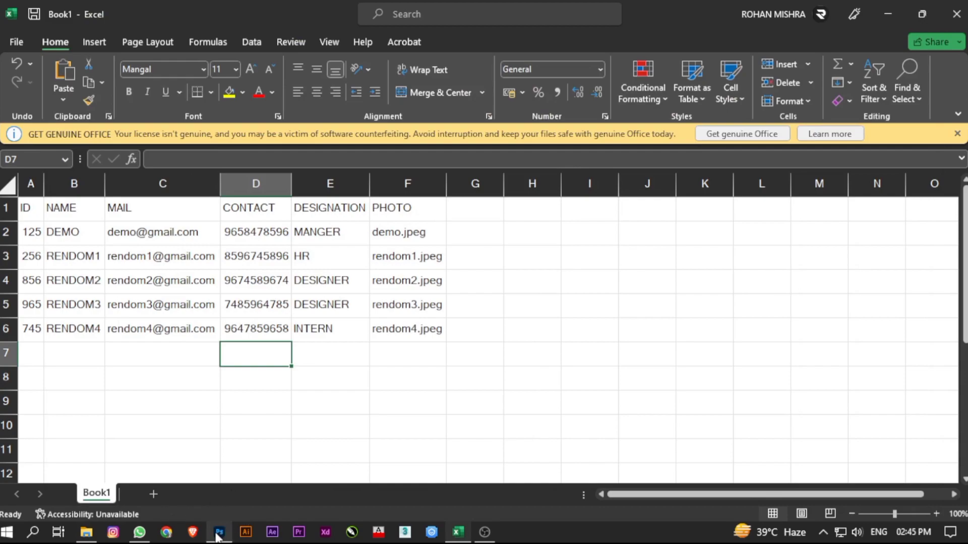
- Duplicate the ID card document as 'id card copy' and return to id card.psd
mouse_move(219, 532)
click(226, 485)
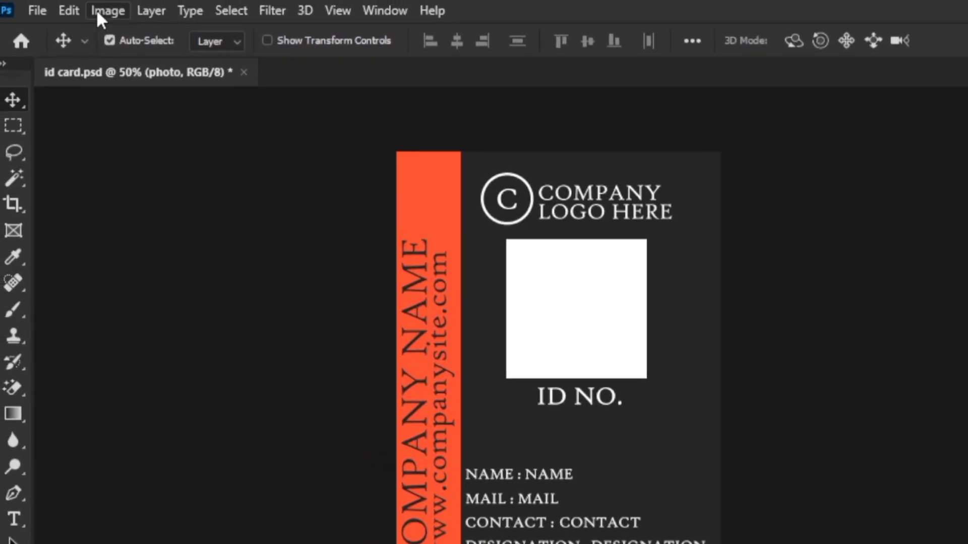
click(99, 12)
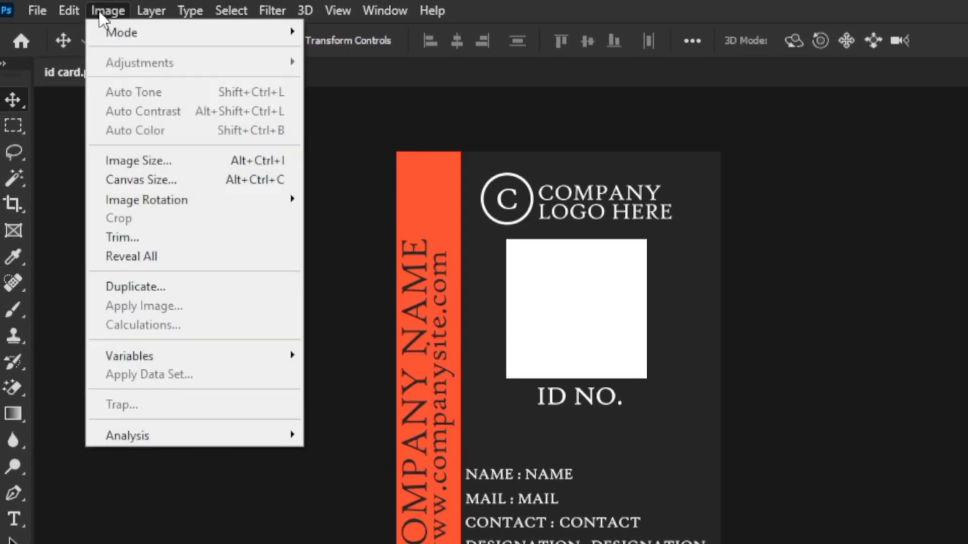
click(180, 287)
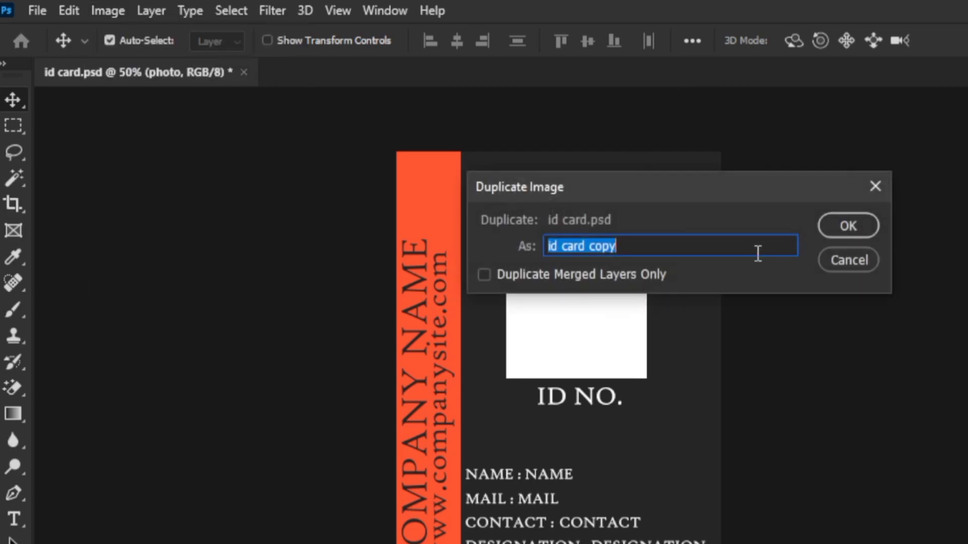
click(848, 226)
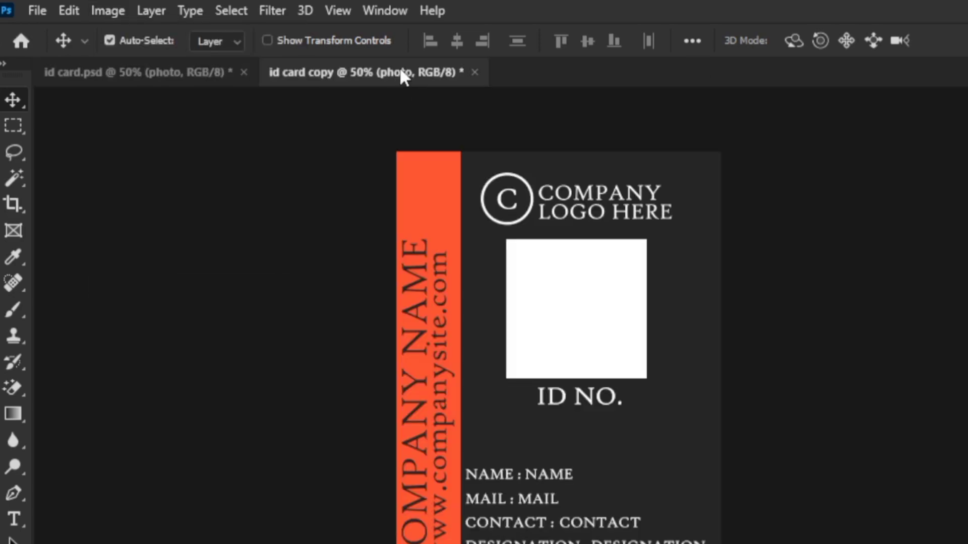
click(168, 76)
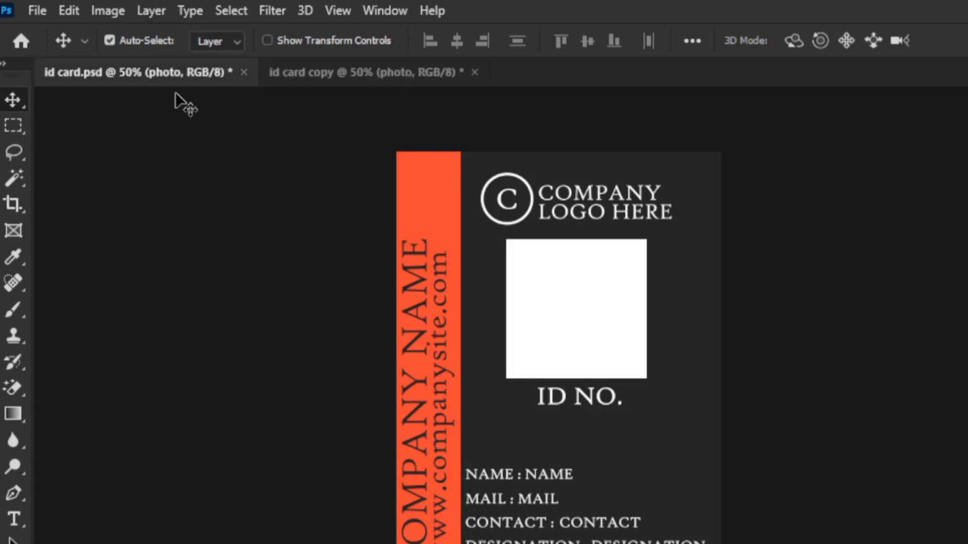
click(119, 9)
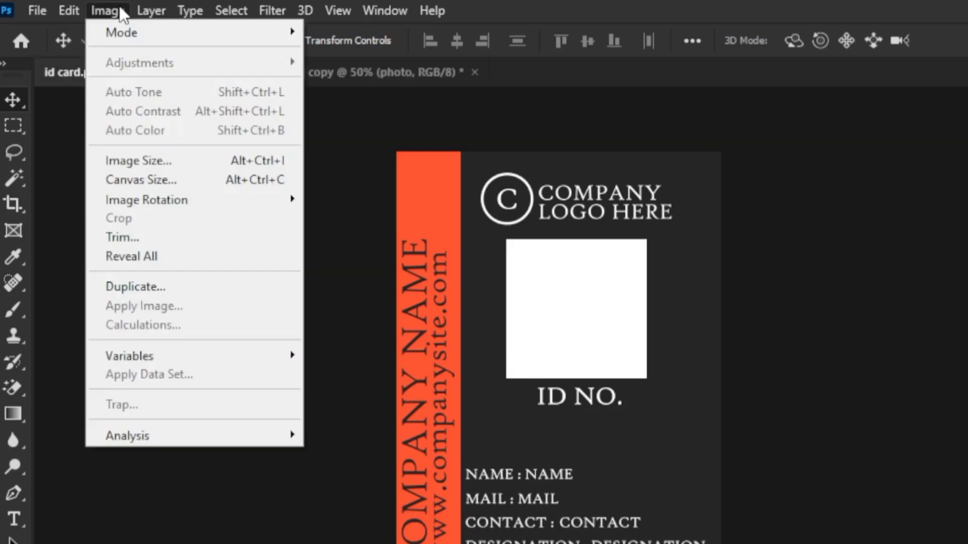
mouse_move(129, 355)
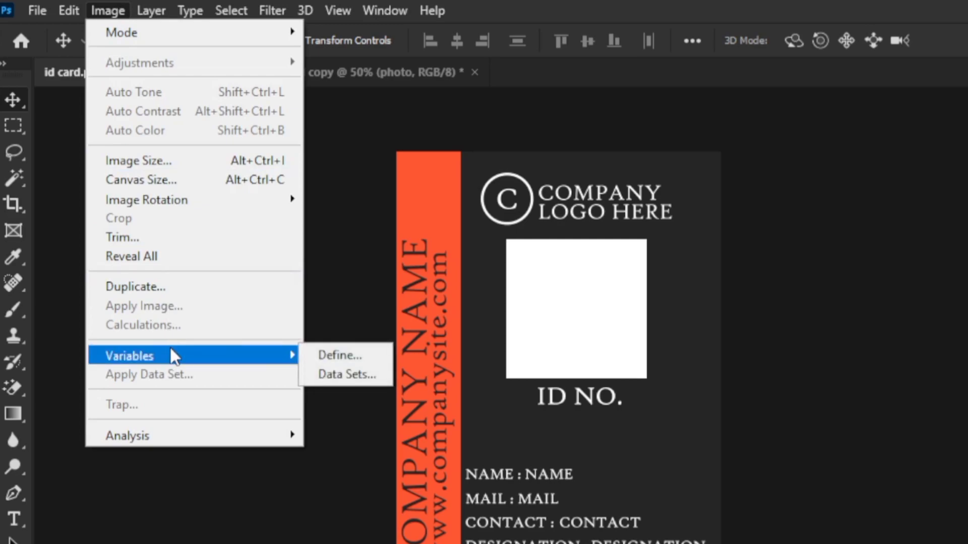
- In Variables > Define, compare Excel's headers and select the id no. layer's ID text variable
click(350, 354)
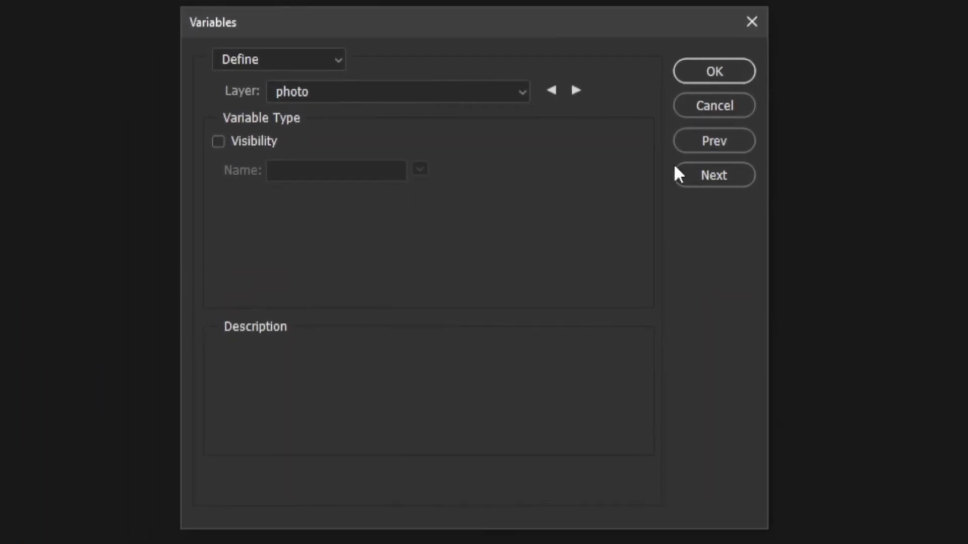
click(337, 65)
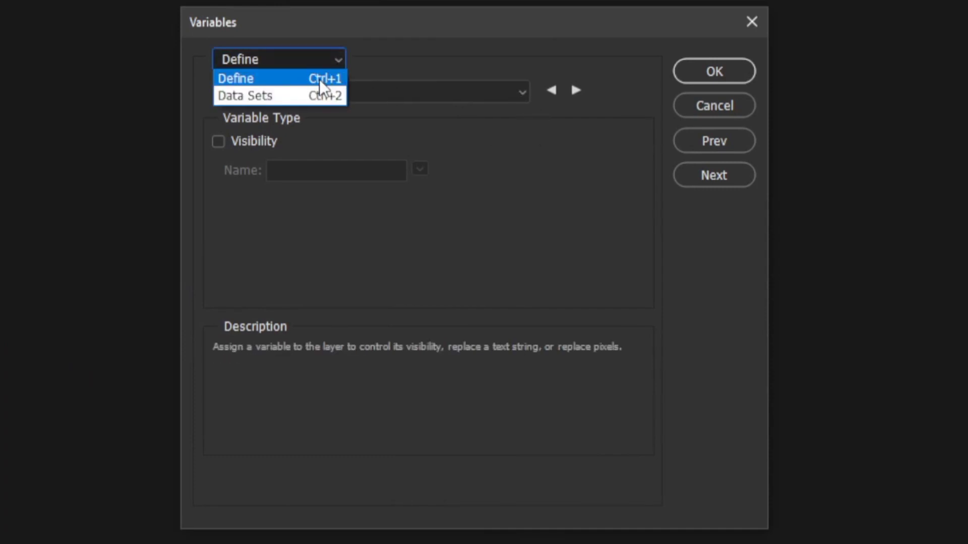
click(319, 80)
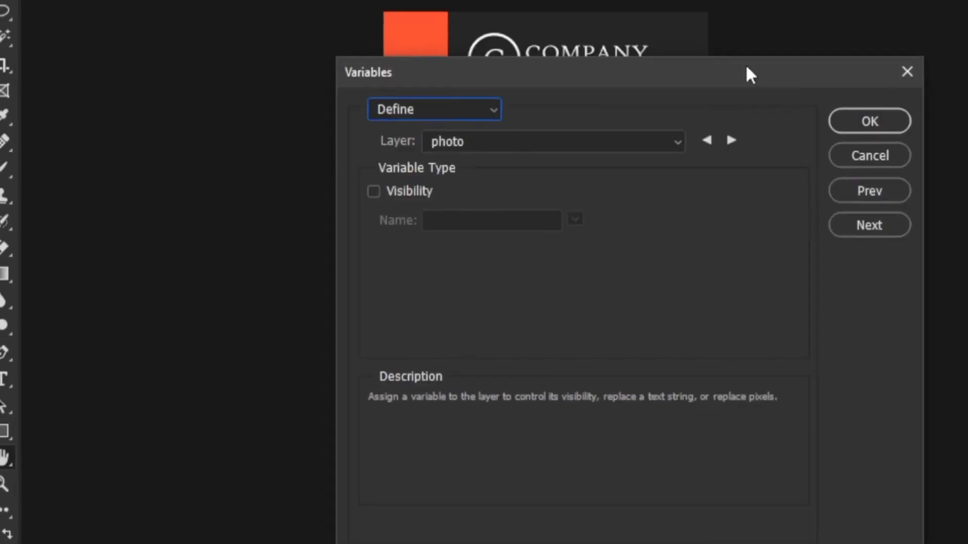
drag(591, 17, 731, 17)
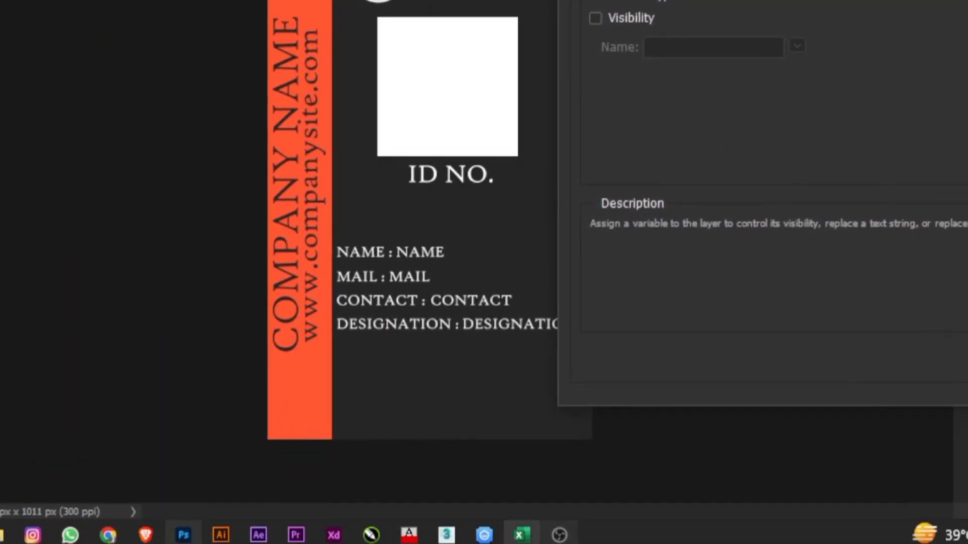
click(518, 531)
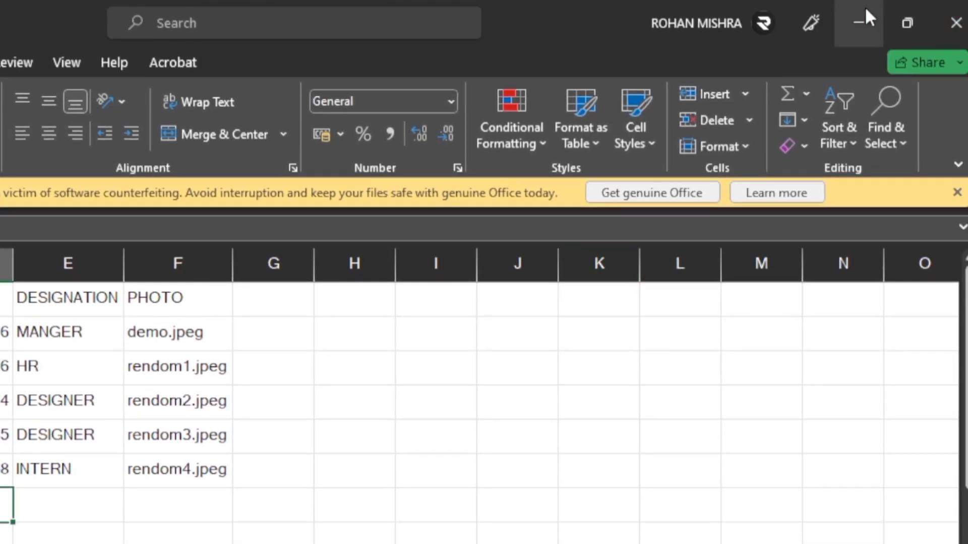
click(863, 17)
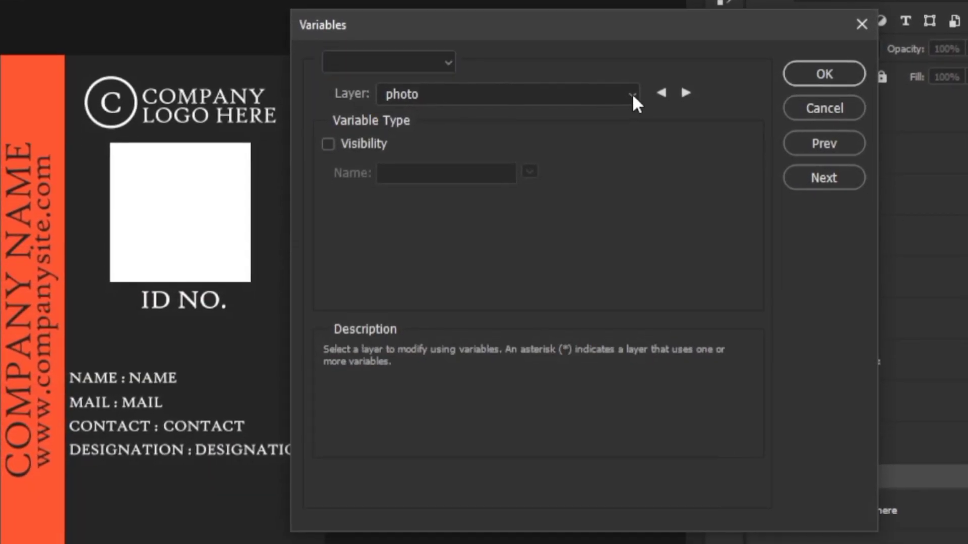
click(631, 96)
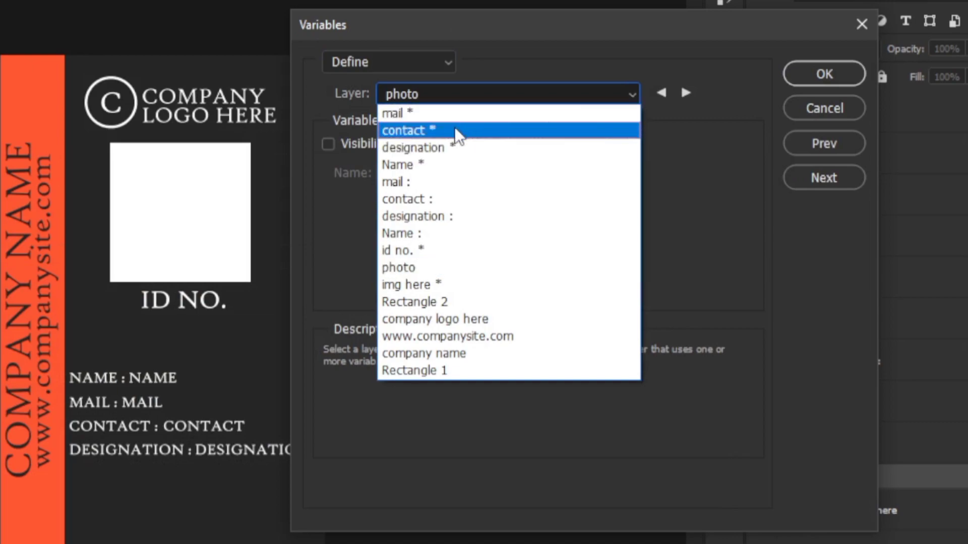
click(447, 252)
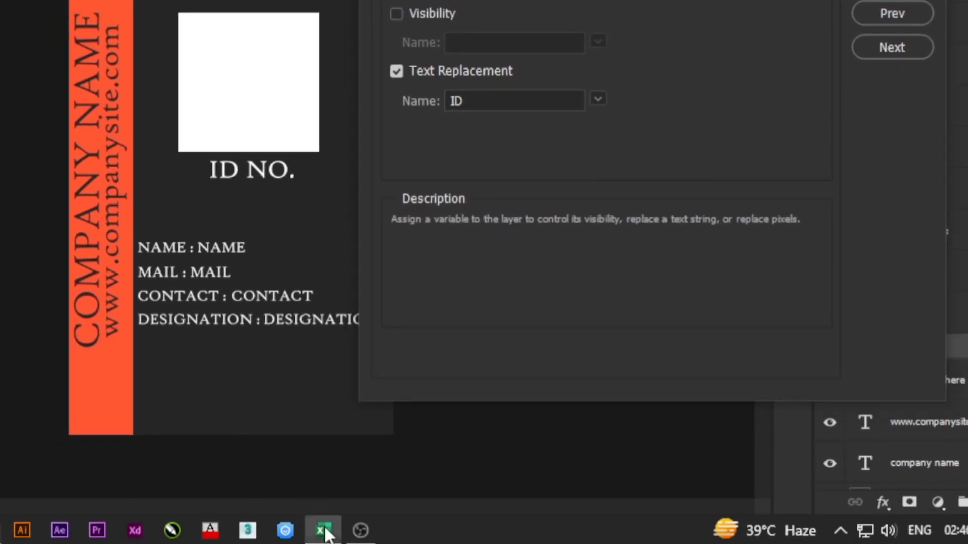
click(323, 527)
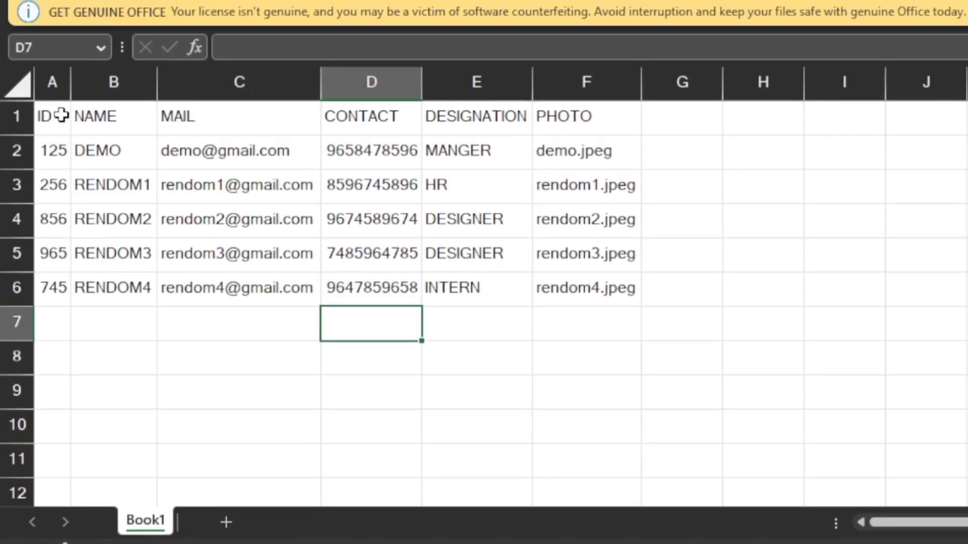
- Copy the ID header from cell A1 and select the Name layer in Variables
click(53, 116)
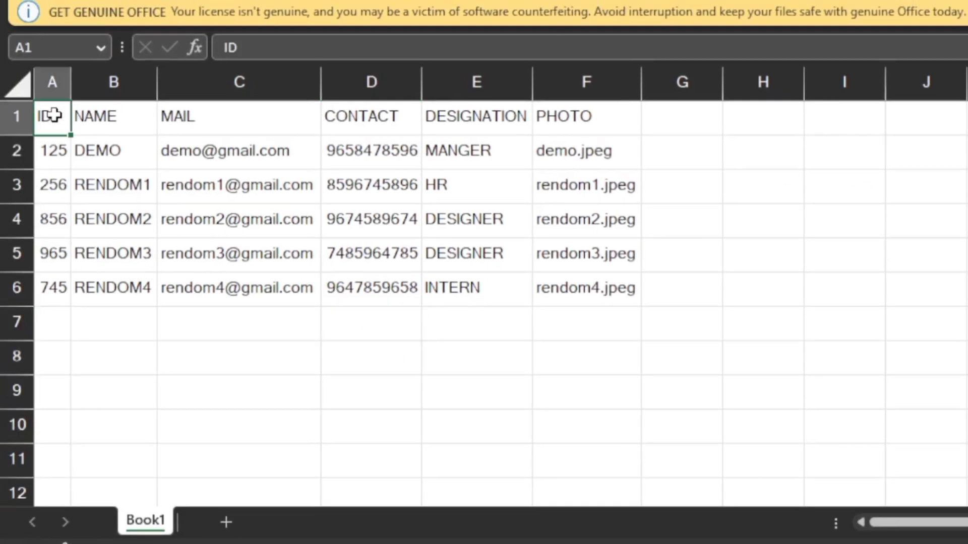
right_click(52, 116)
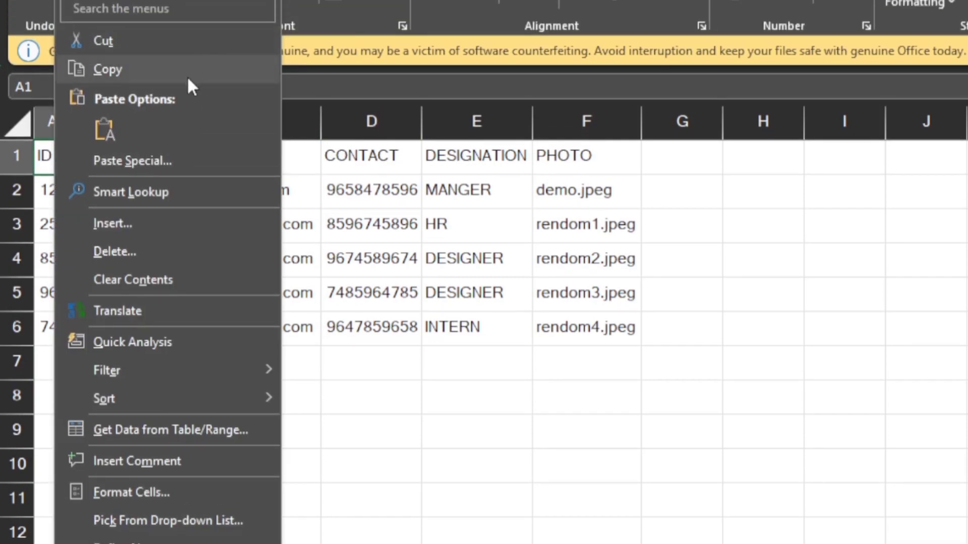
click(186, 76)
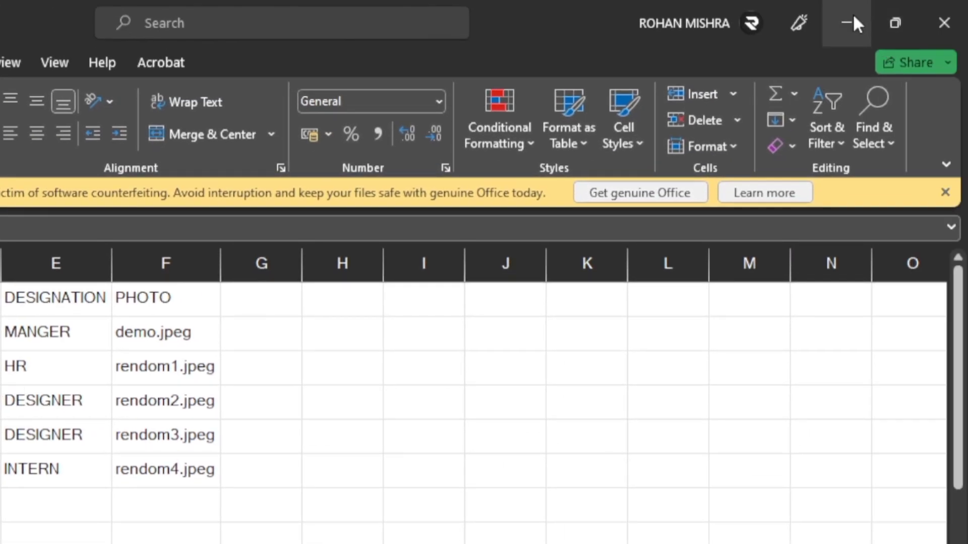
click(854, 16)
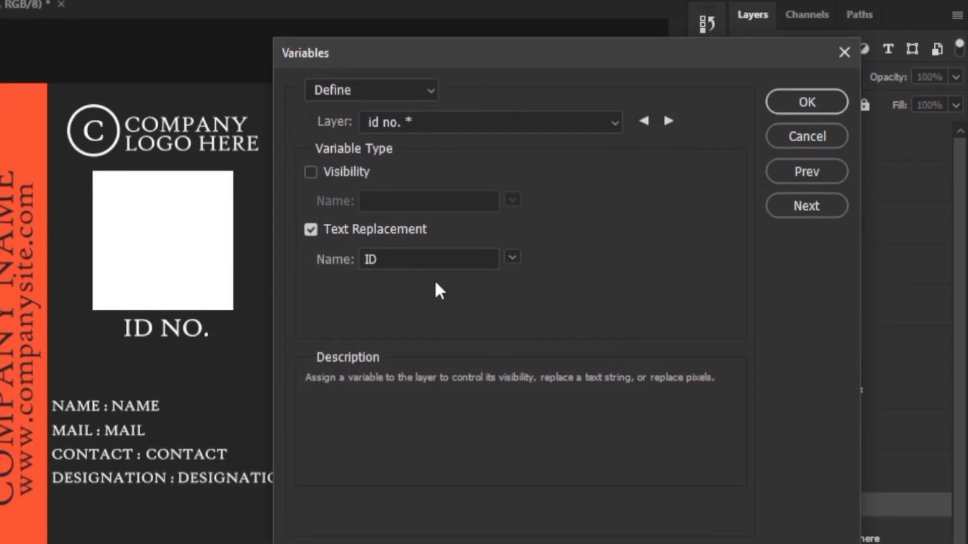
double_click(394, 230)
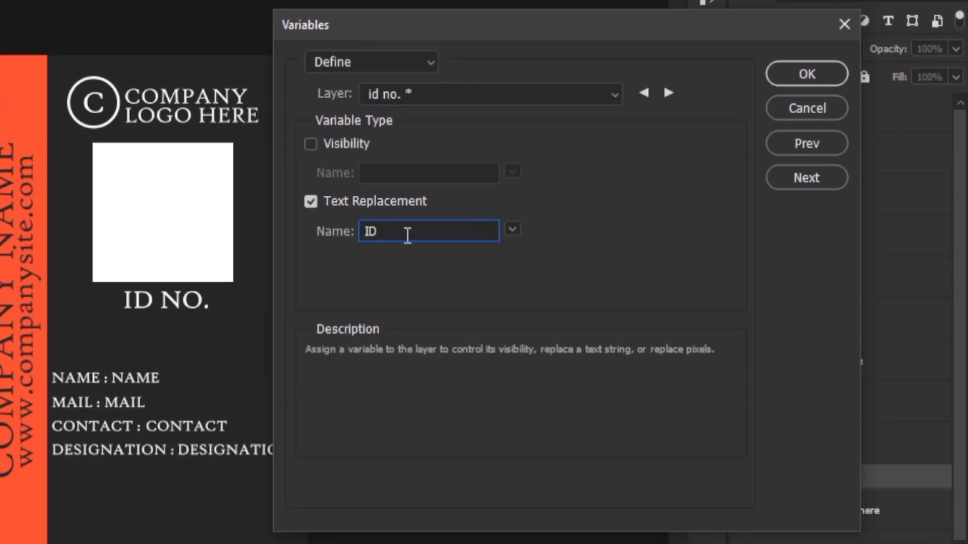
click(613, 94)
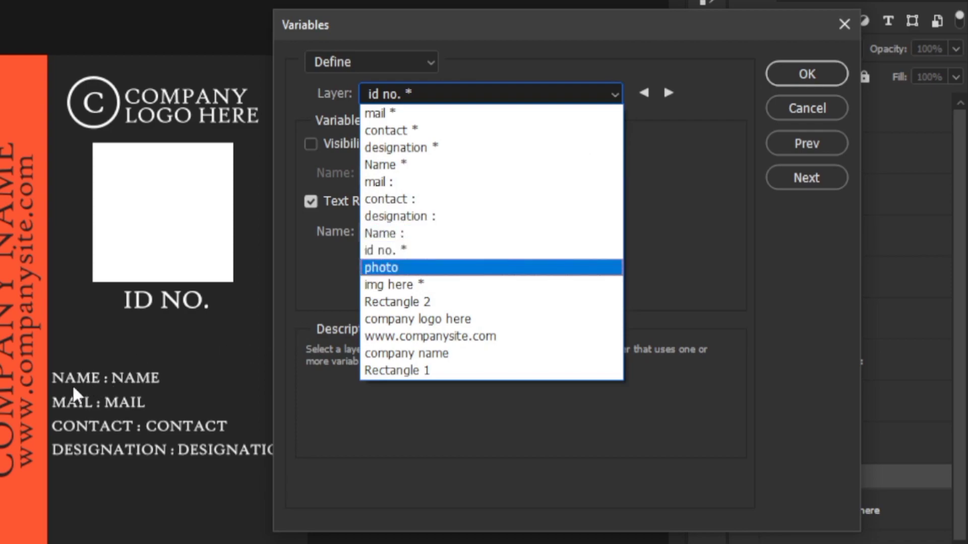
click(386, 165)
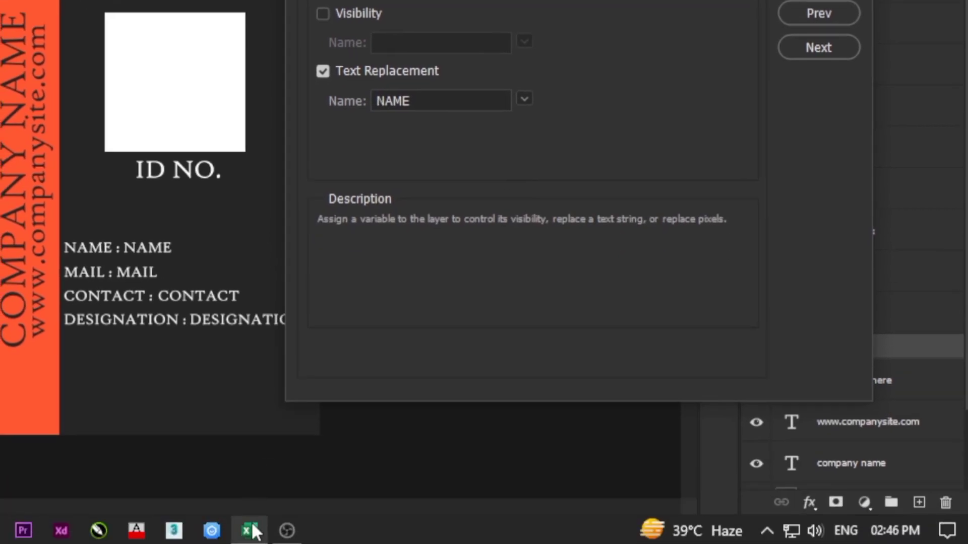
- Copy the NAME header from cell B1 and paste it as the Name layer's variable name
click(250, 530)
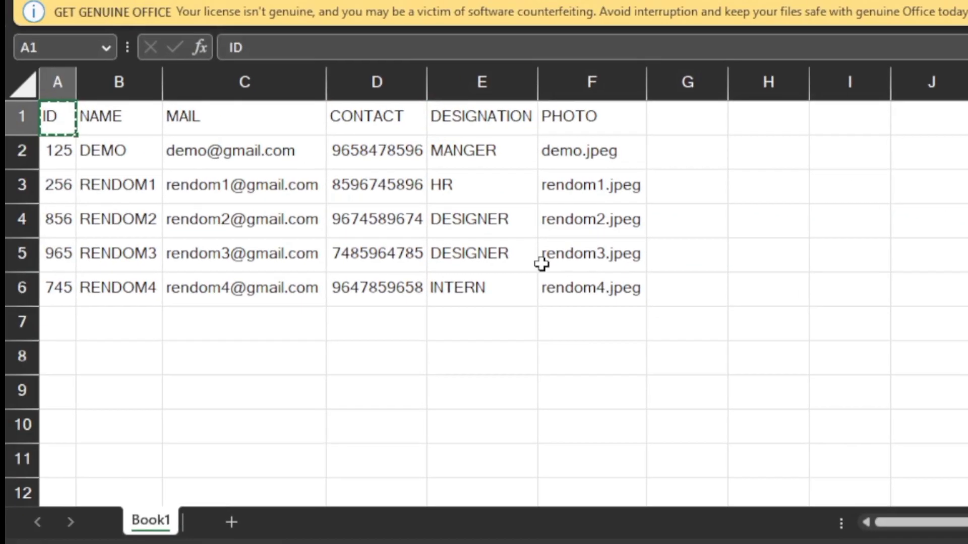
click(131, 118)
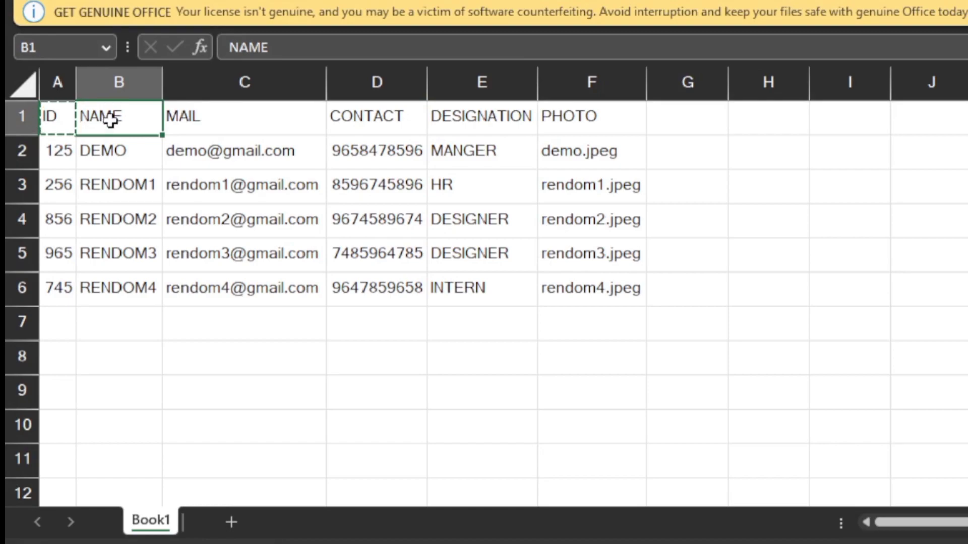
right_click(109, 119)
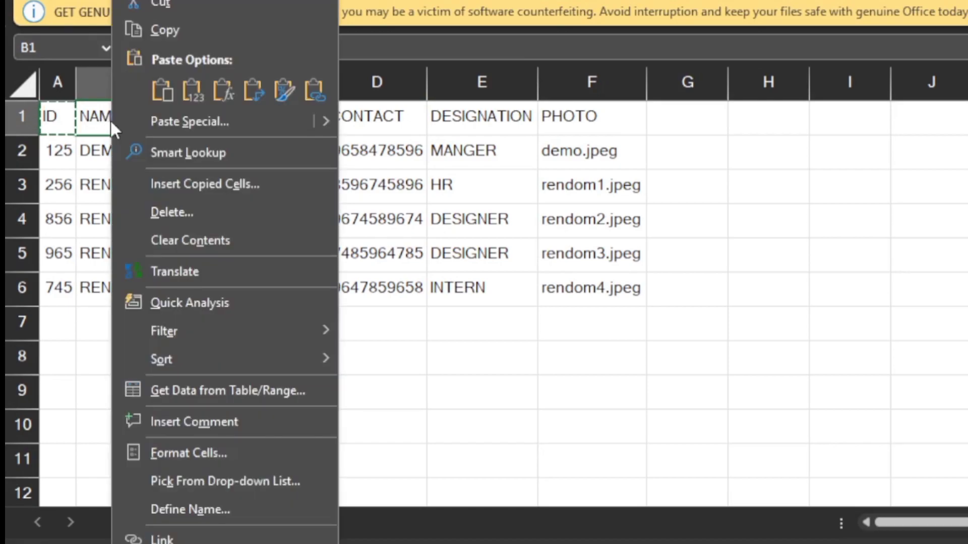
click(211, 29)
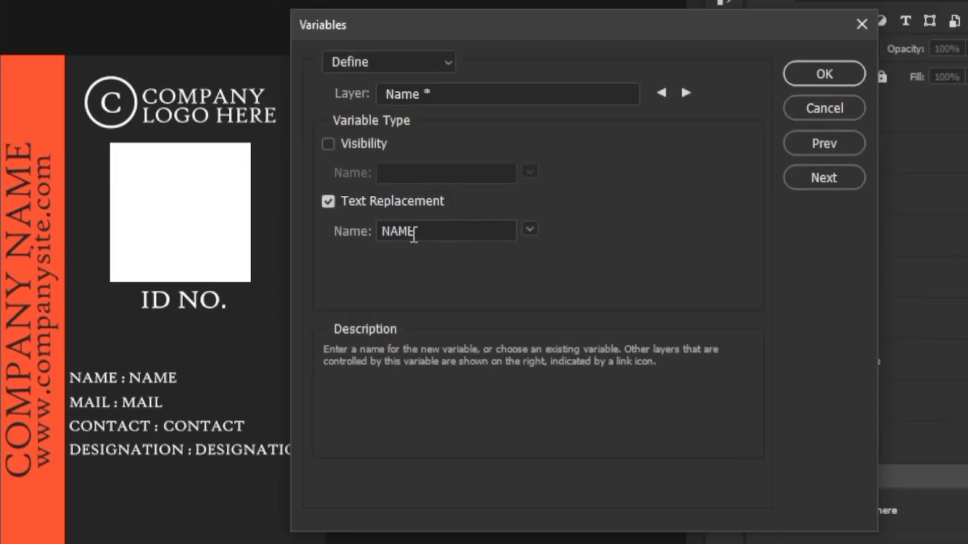
double_click(394, 229)
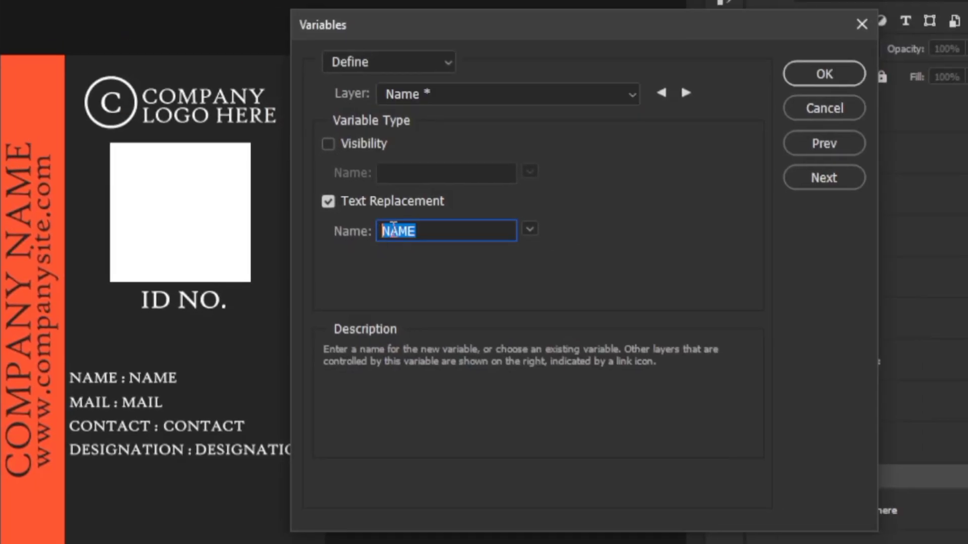
right_click(405, 227)
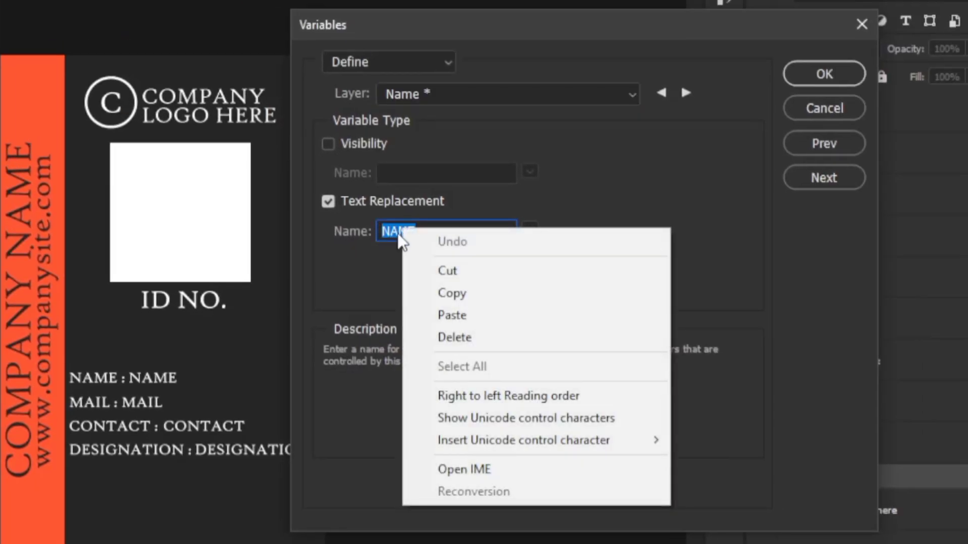
click(460, 317)
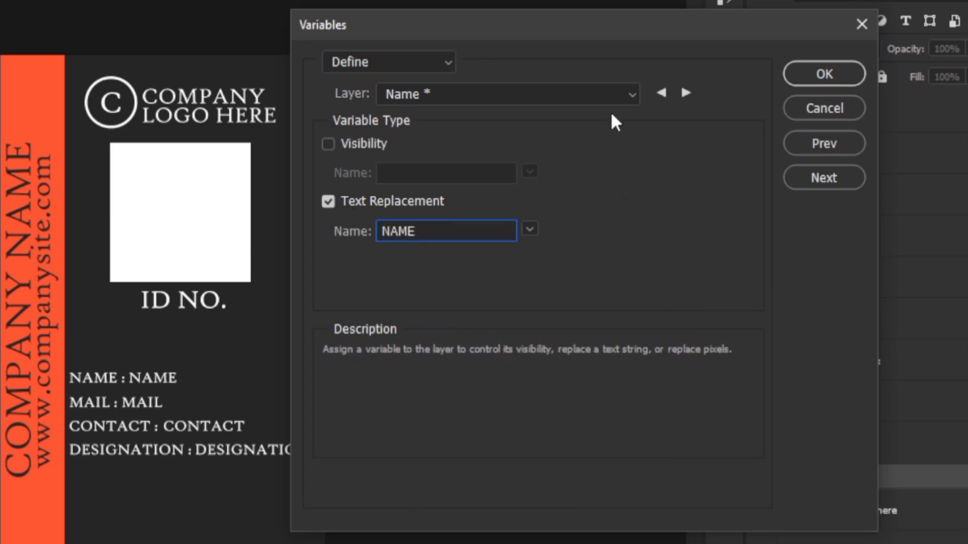
- Check the designation, contact and mail layers' DESIGNATION, CONTACT and MAIL variables, then confirm with OK
click(634, 93)
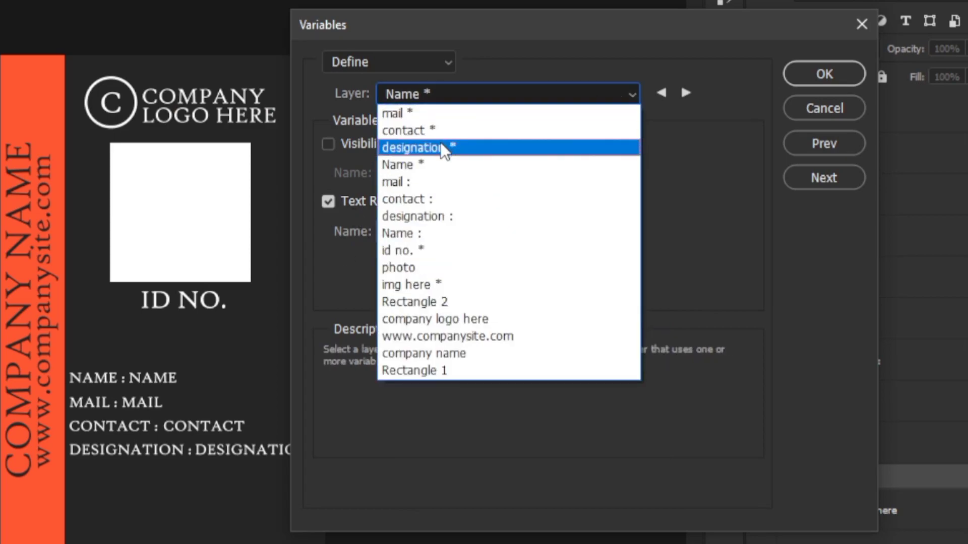
click(467, 147)
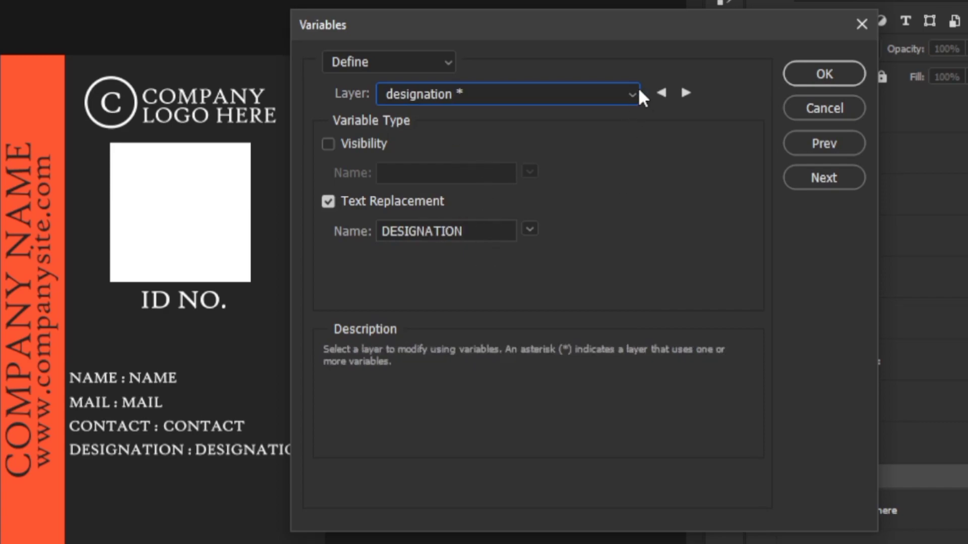
click(636, 96)
click(454, 132)
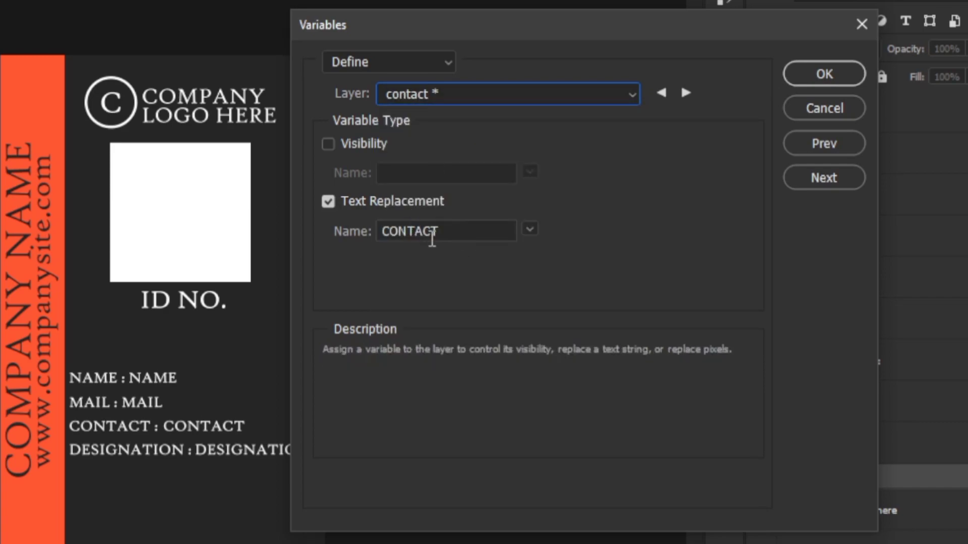
click(632, 96)
click(424, 116)
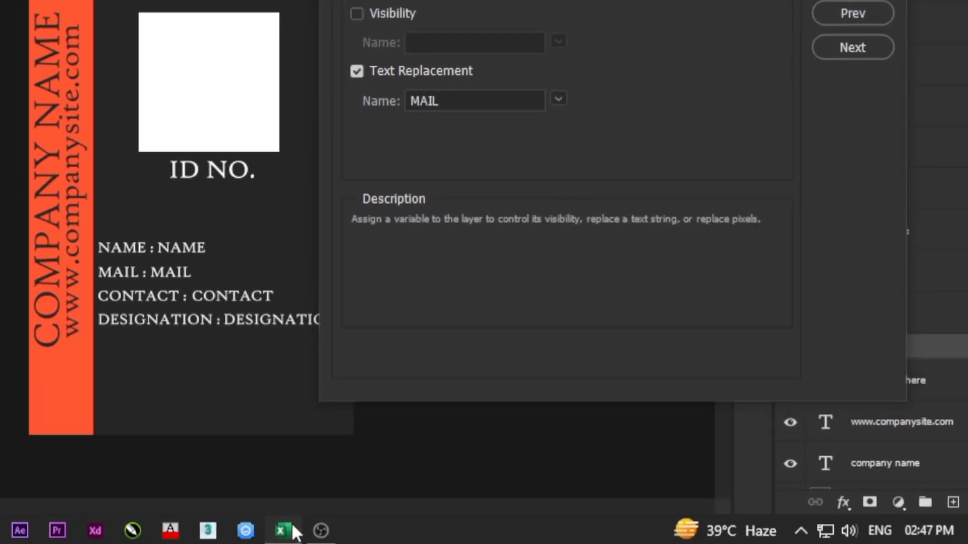
click(295, 530)
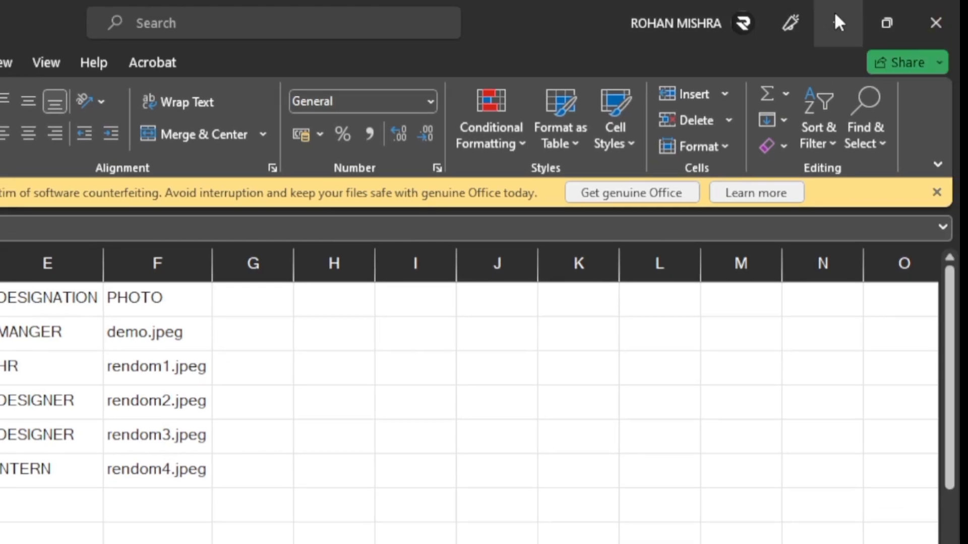
click(837, 22)
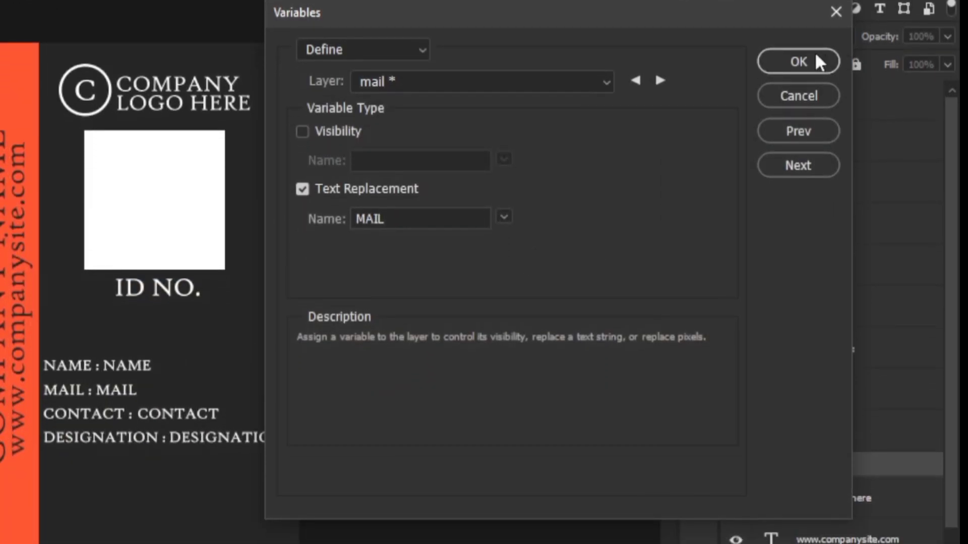
click(803, 59)
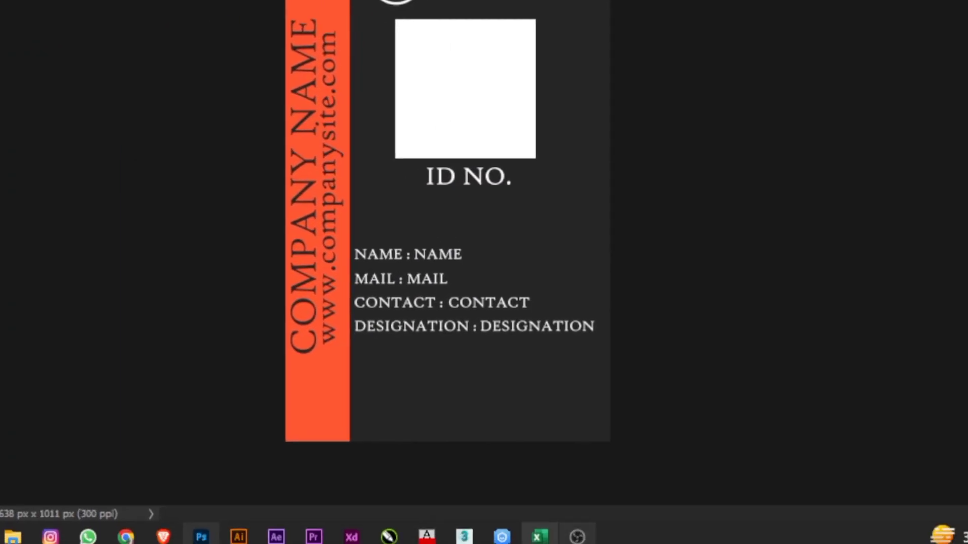
- Copy the demo photo's file name in the id card folder, then minimize Explorer
click(536, 530)
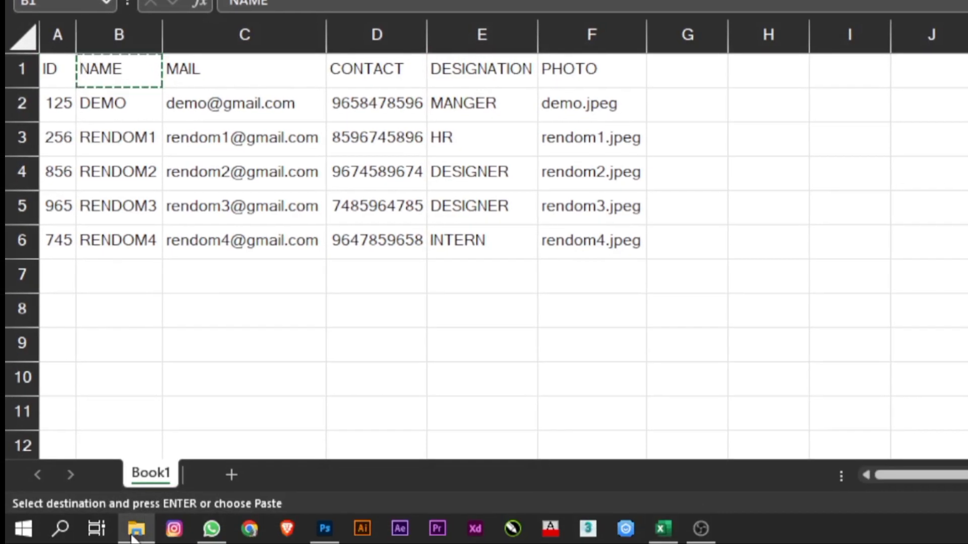
click(134, 527)
click(360, 114)
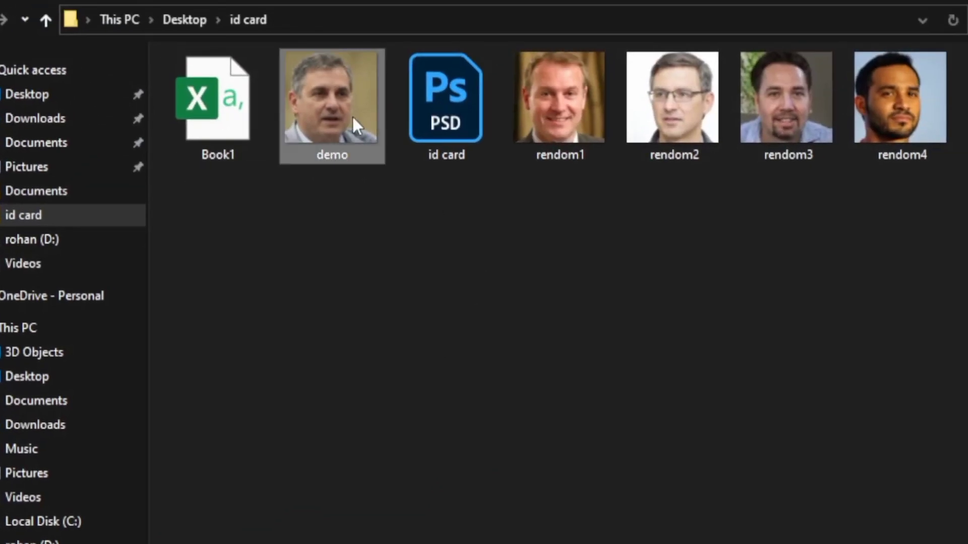
right_click(352, 115)
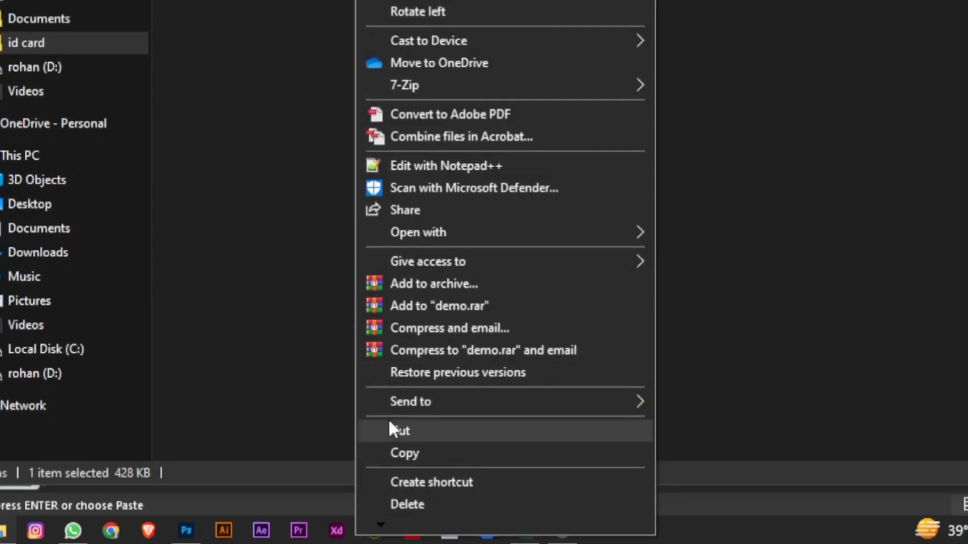
scroll(379, 519, down, 1)
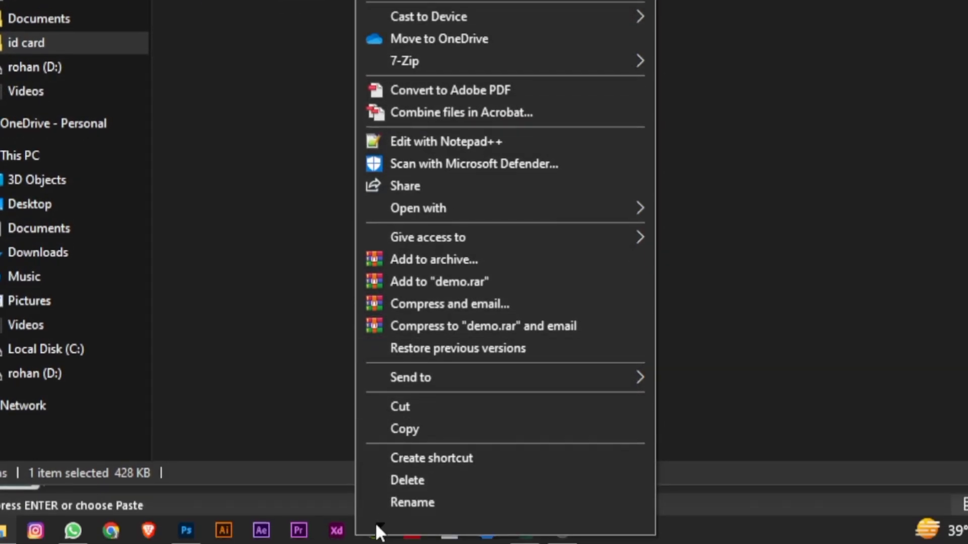
click(433, 502)
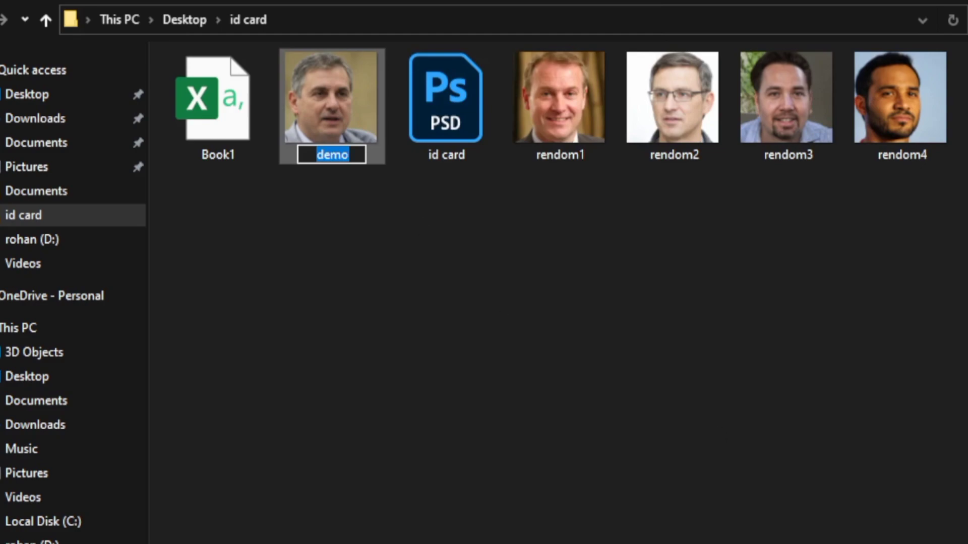
right_click(337, 157)
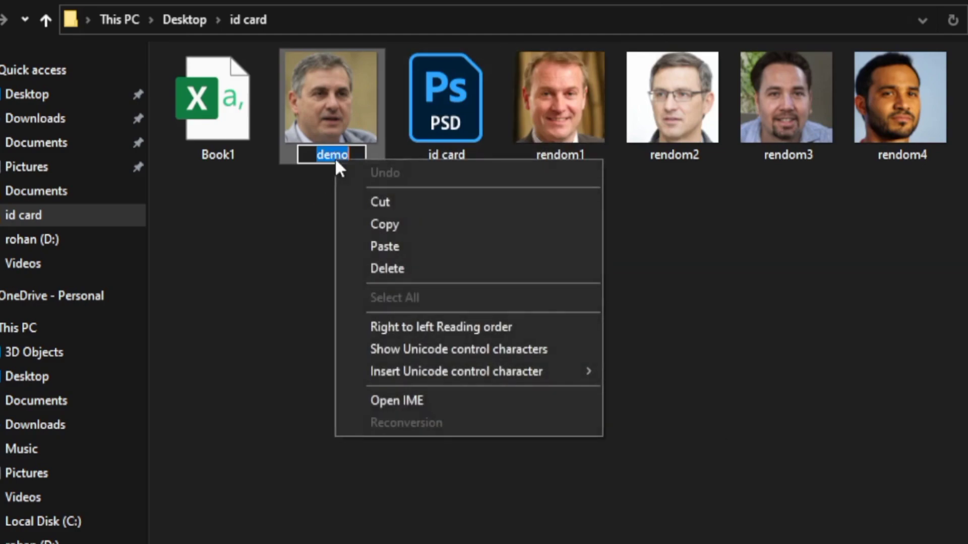
click(412, 227)
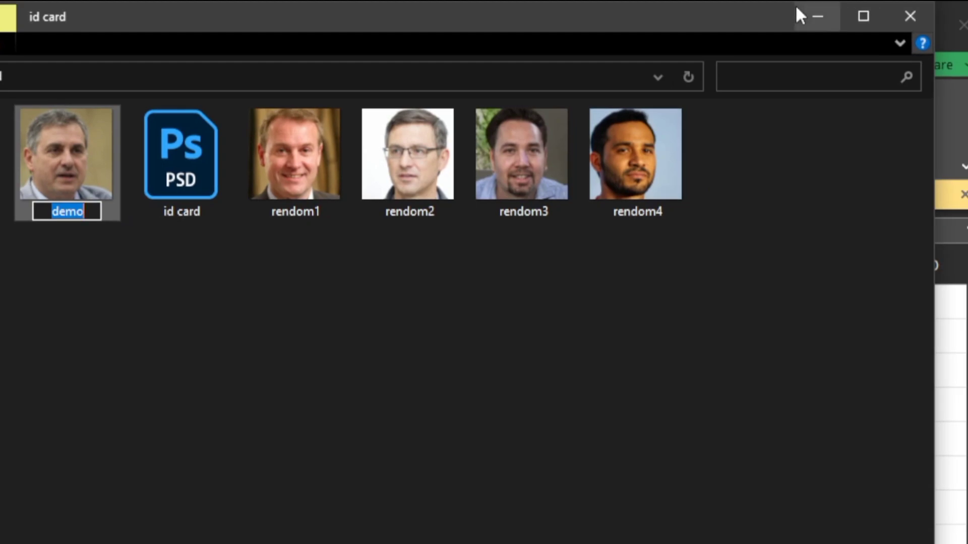
click(818, 15)
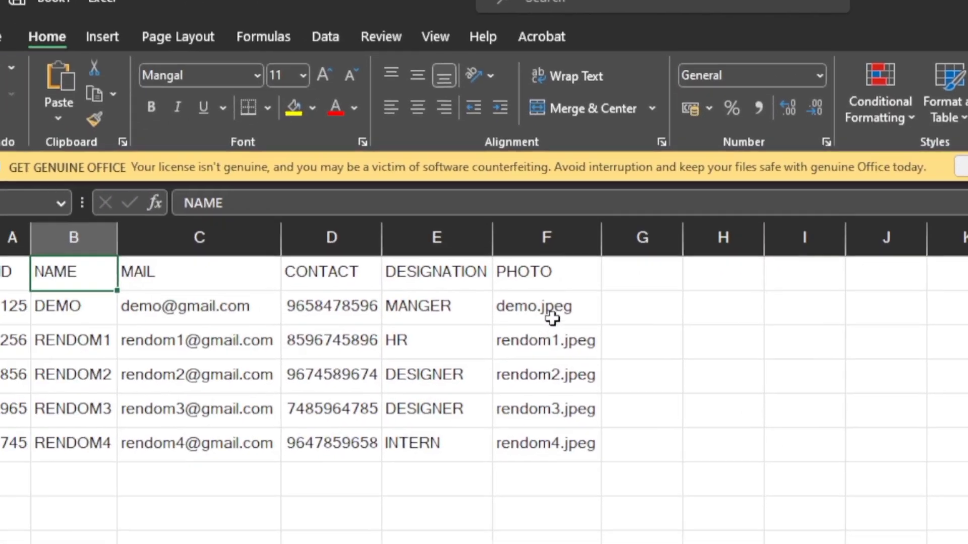
- Paste 'demo' into cell F2 and start editing it to restore the .jpeg extension
click(600, 305)
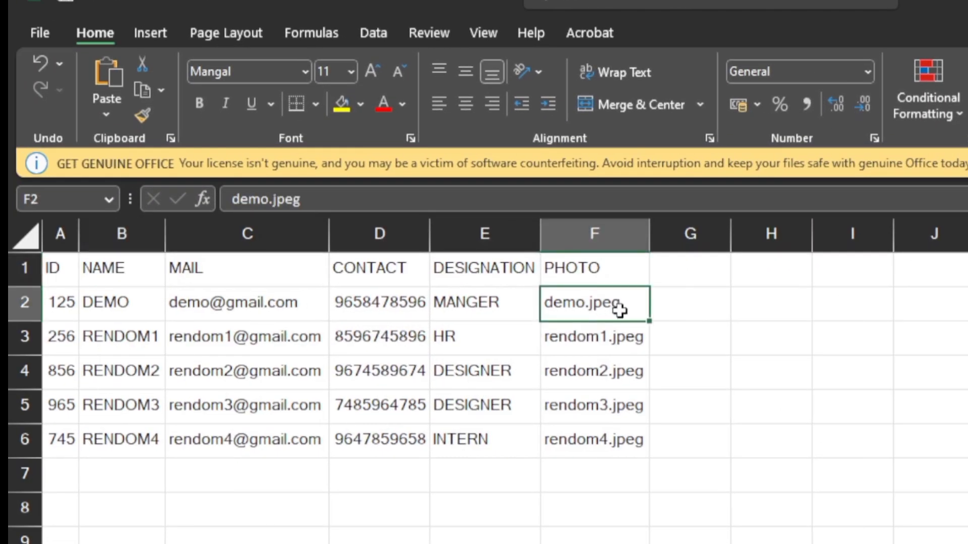
key(ctrl+v)
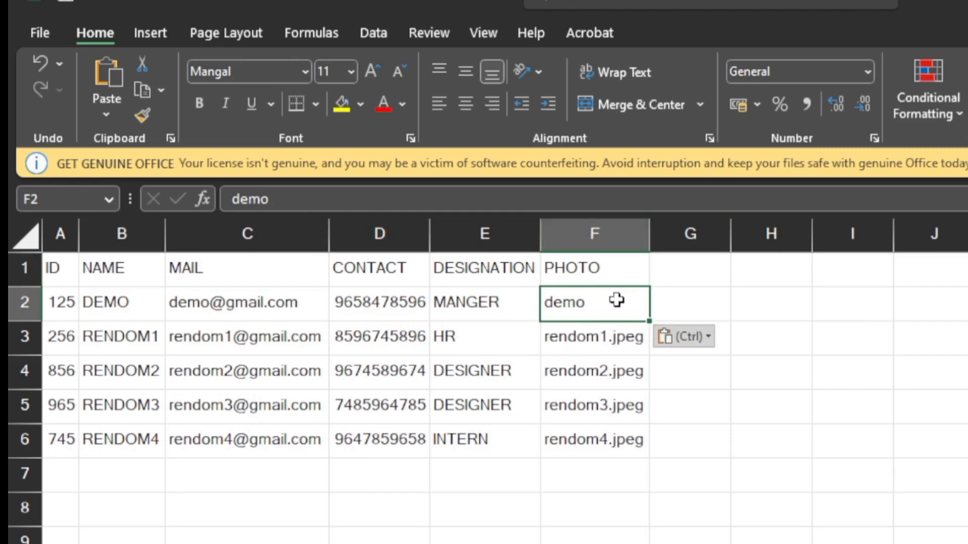
click(331, 207)
text(.j[eg)
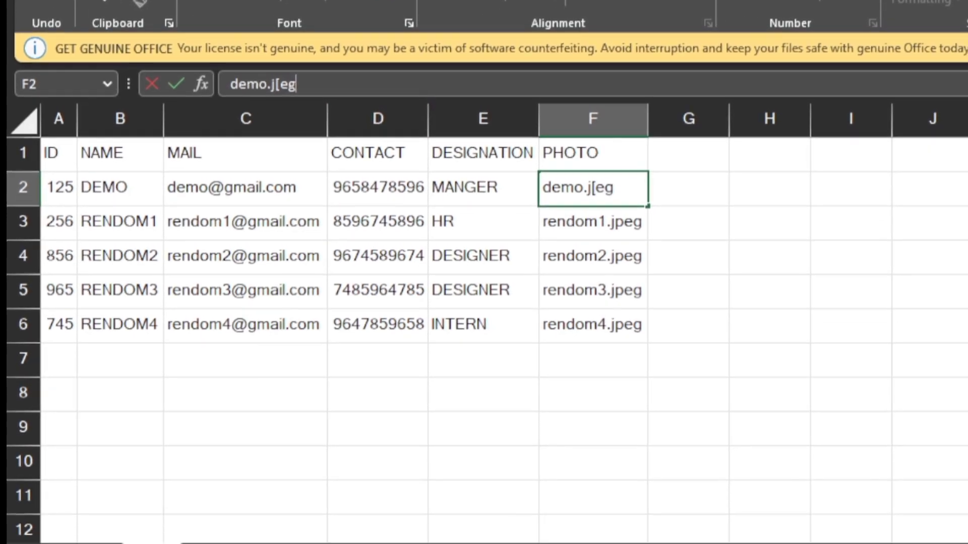
key(alt+Tab)
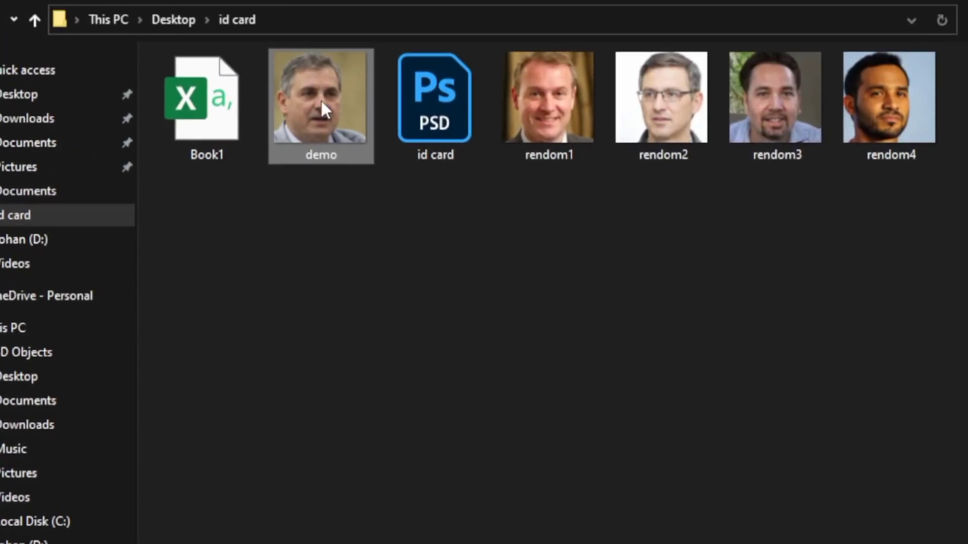
right_click(351, 126)
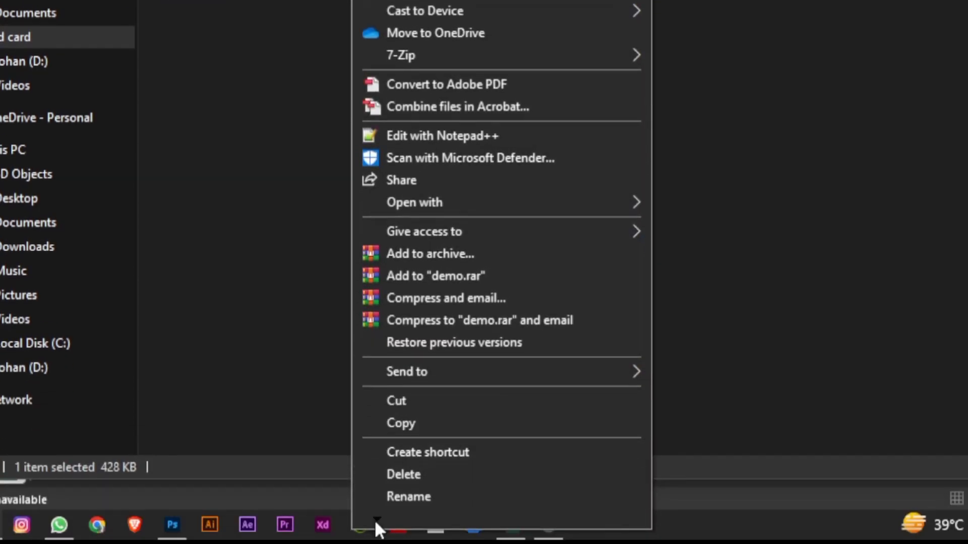
click(423, 488)
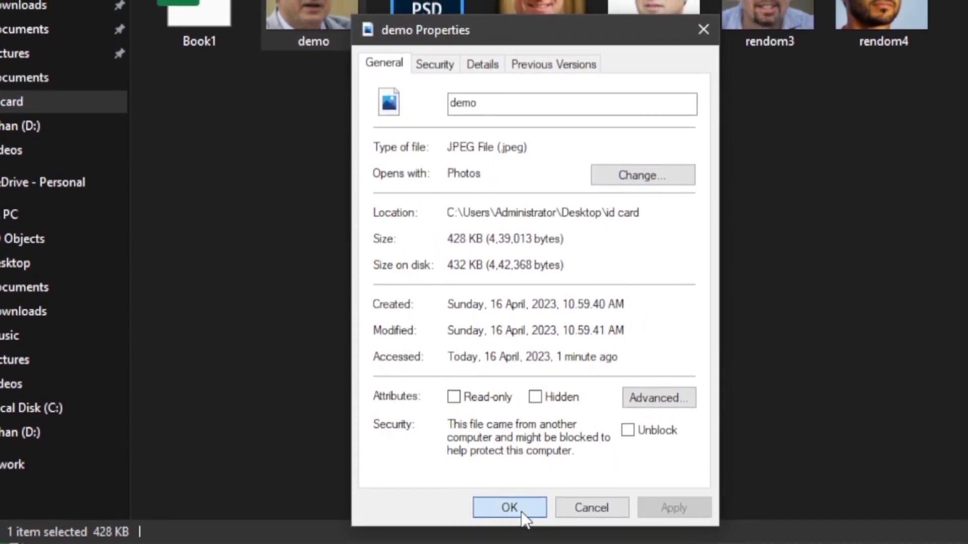
click(522, 508)
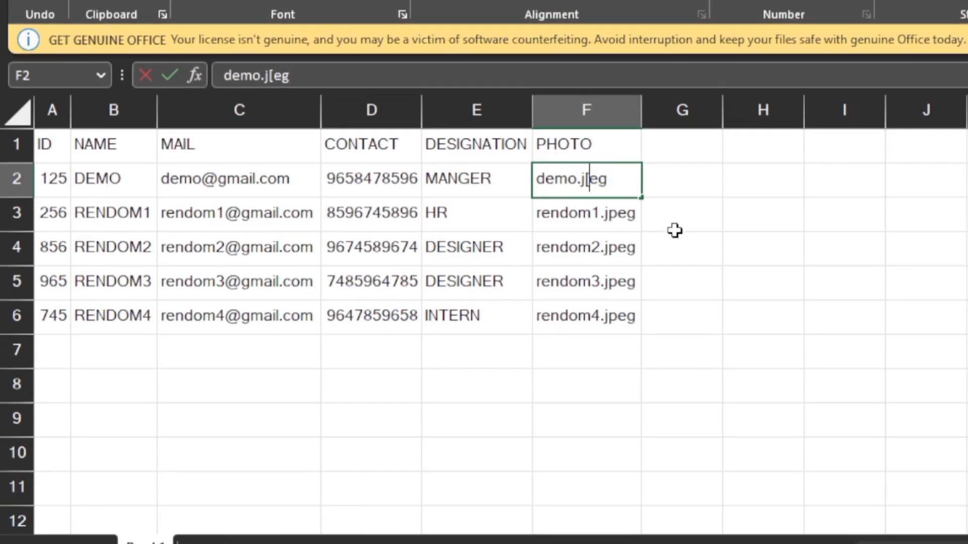
- Correct the extension in cell F2 so it reads demo.jpeg
key(BackSpace)
text(p)
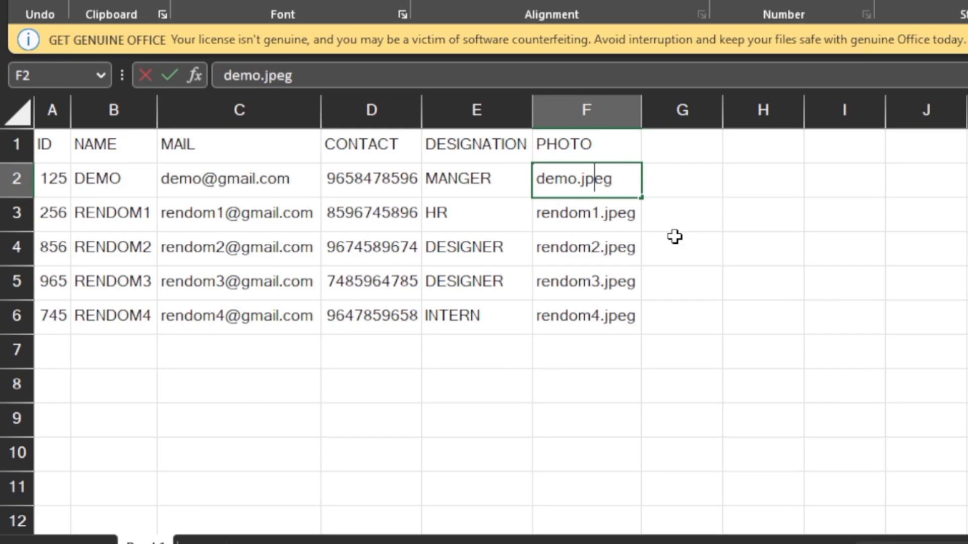
click(729, 217)
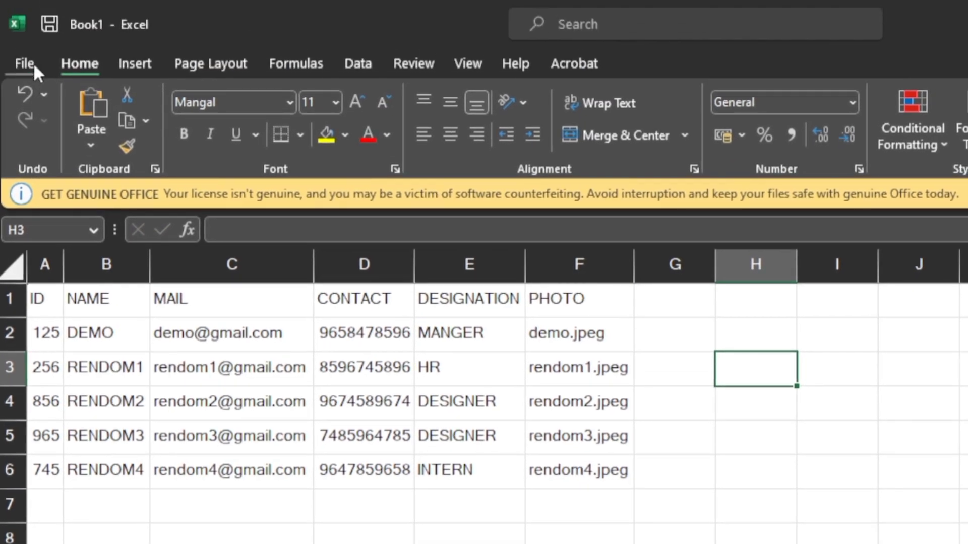
- Save the sheet as CSV (Comma delimited) named data in the id card folder, then return to Photoshop
click(25, 63)
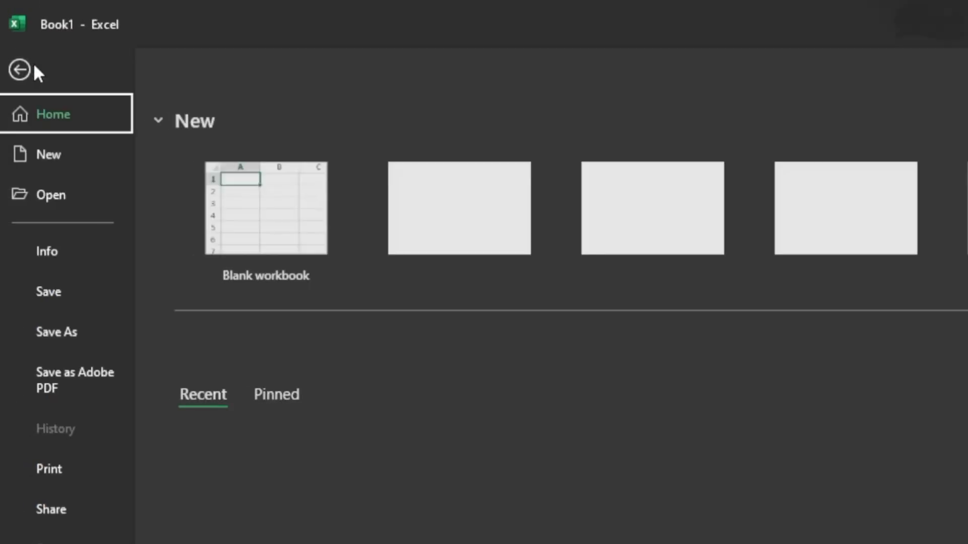
click(71, 330)
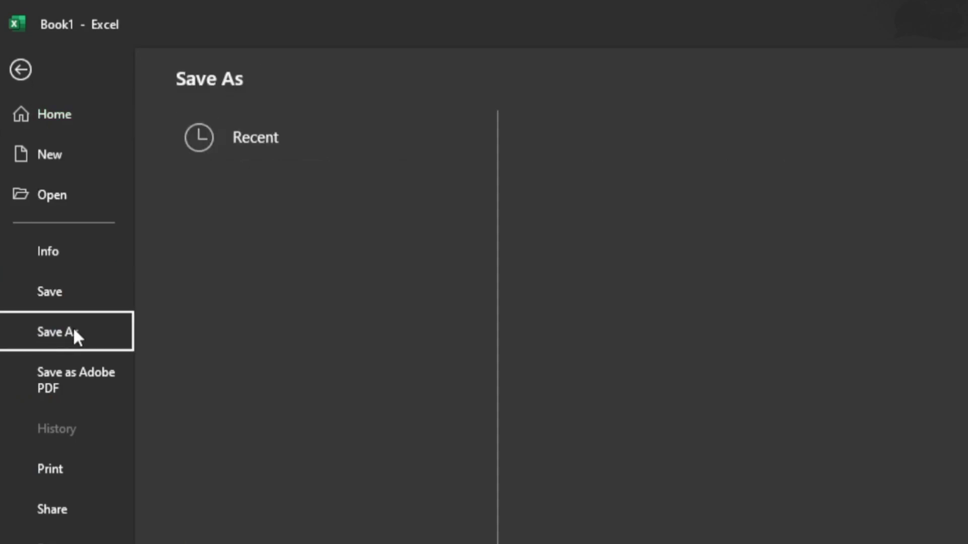
click(659, 223)
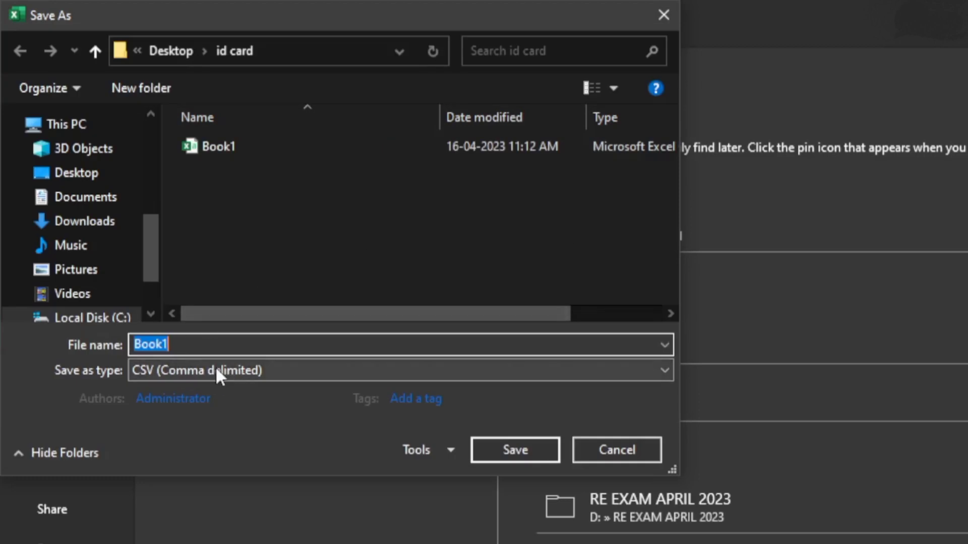
click(275, 372)
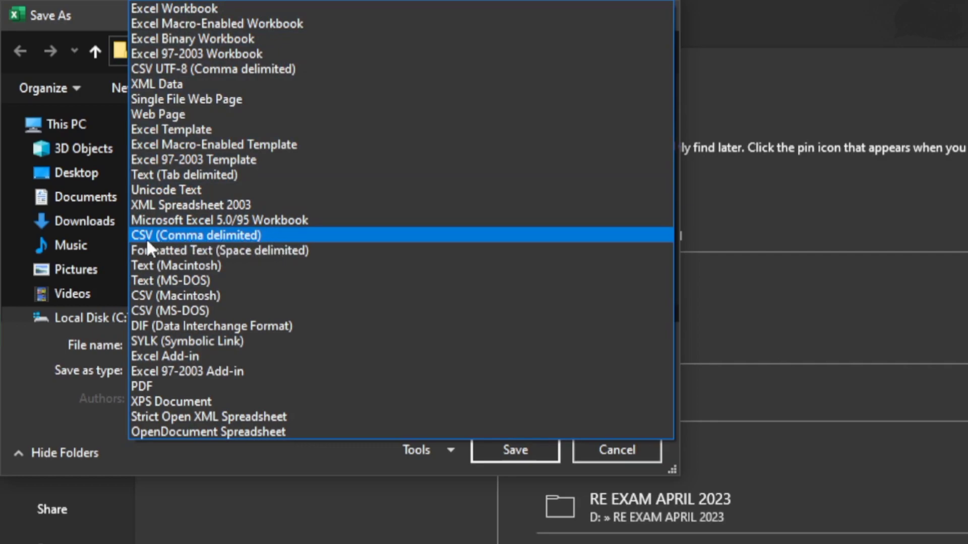
click(279, 234)
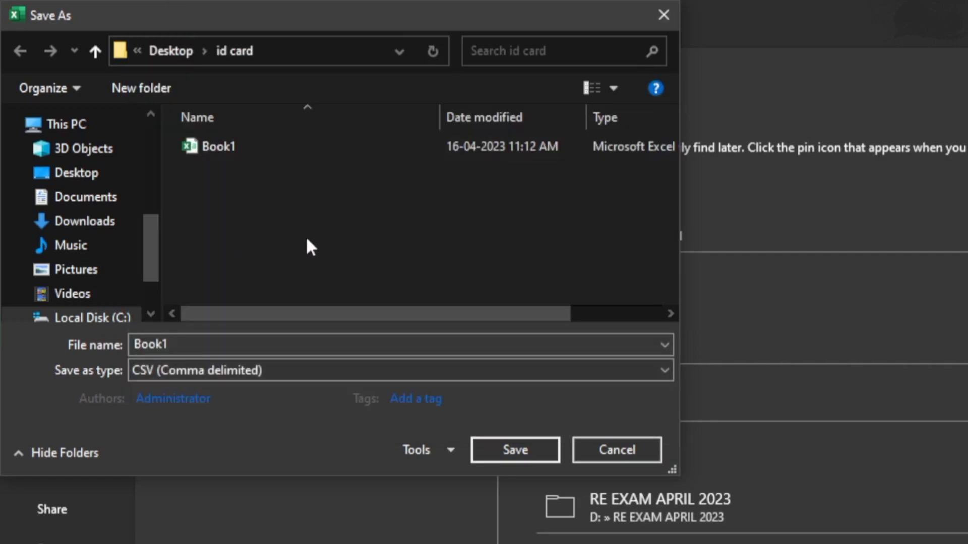
double_click(263, 346)
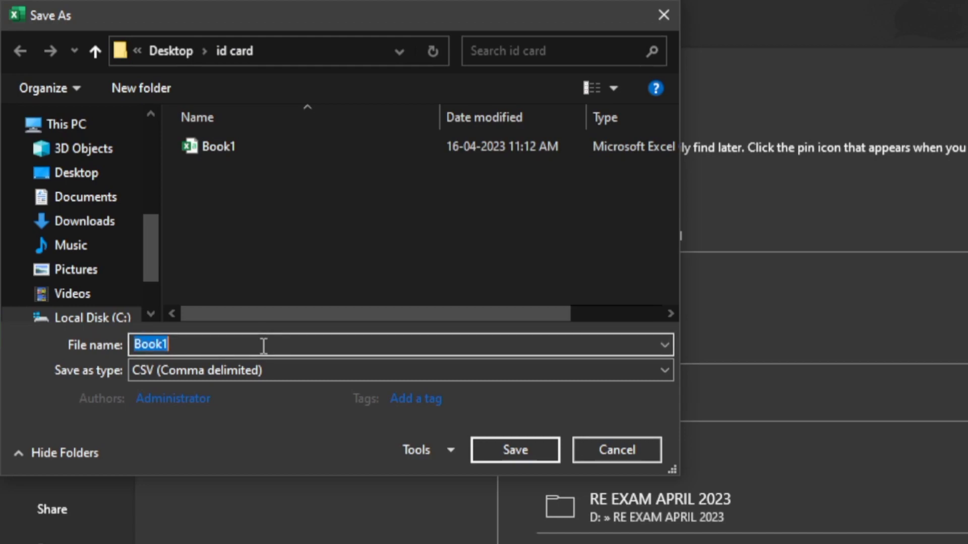
key(BackSpace)
text(data)
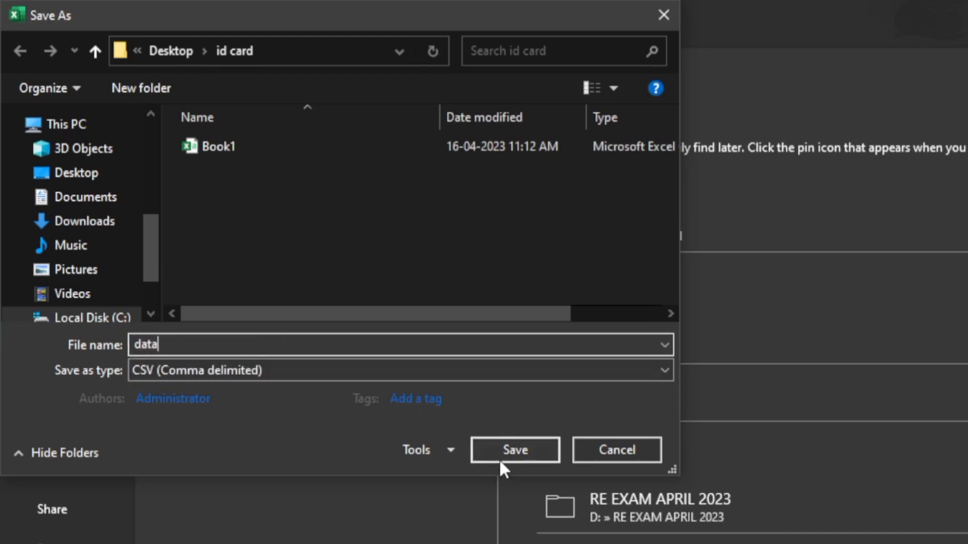
click(519, 447)
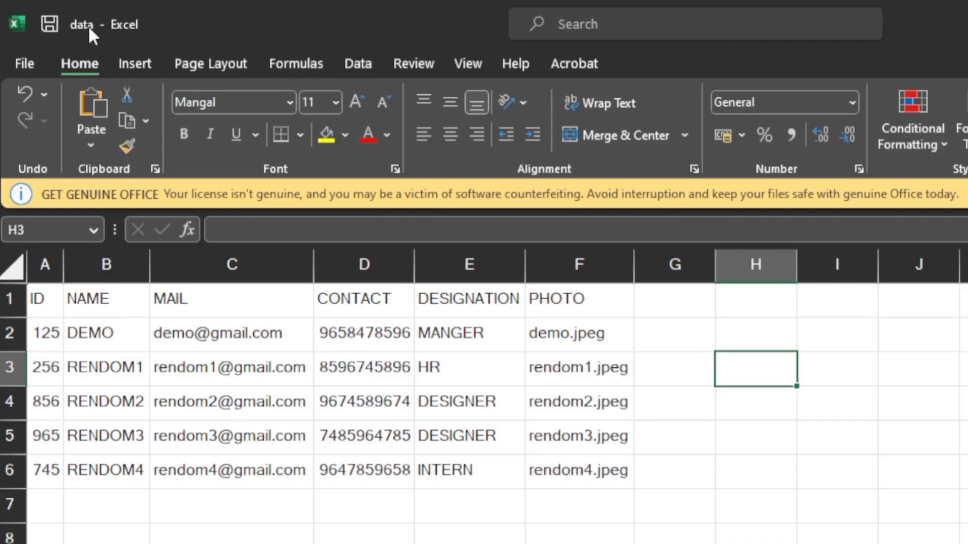
click(957, 8)
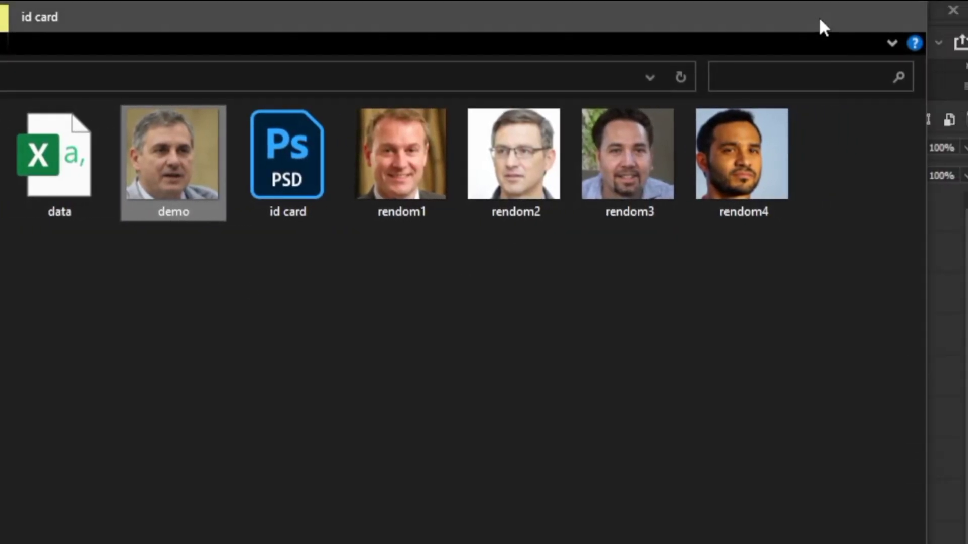
click(818, 16)
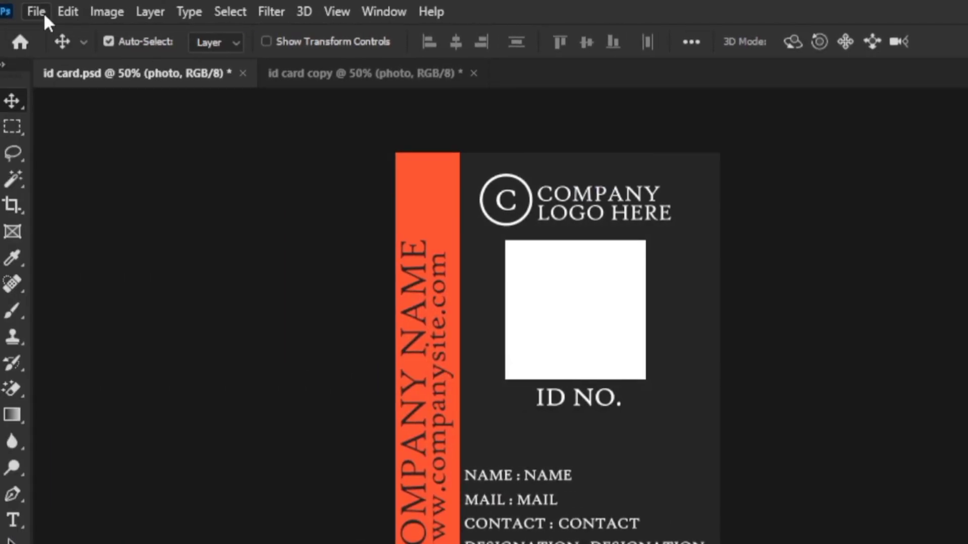
- Import data.csv from the id card folder as the data set under Image > Variables > Data Sets
click(108, 11)
mouse_move(128, 357)
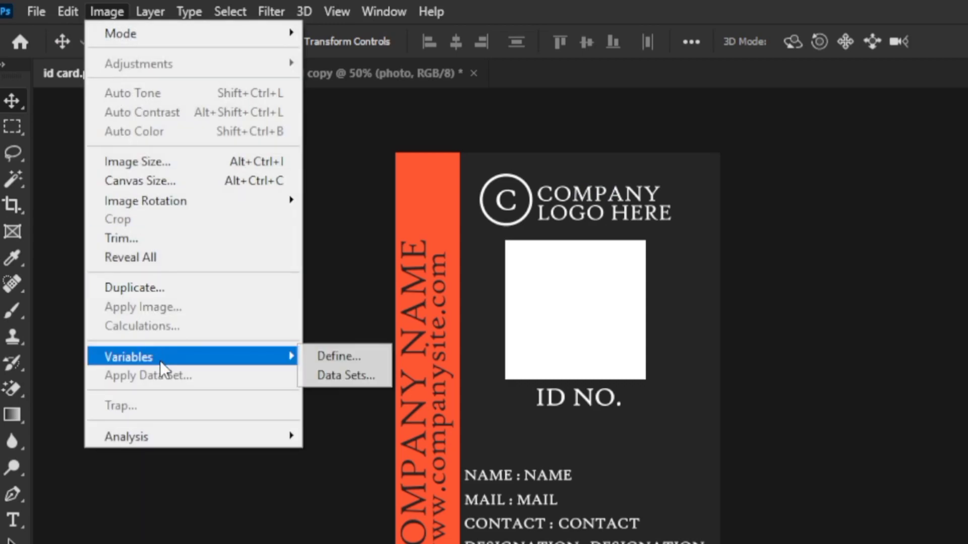
click(360, 374)
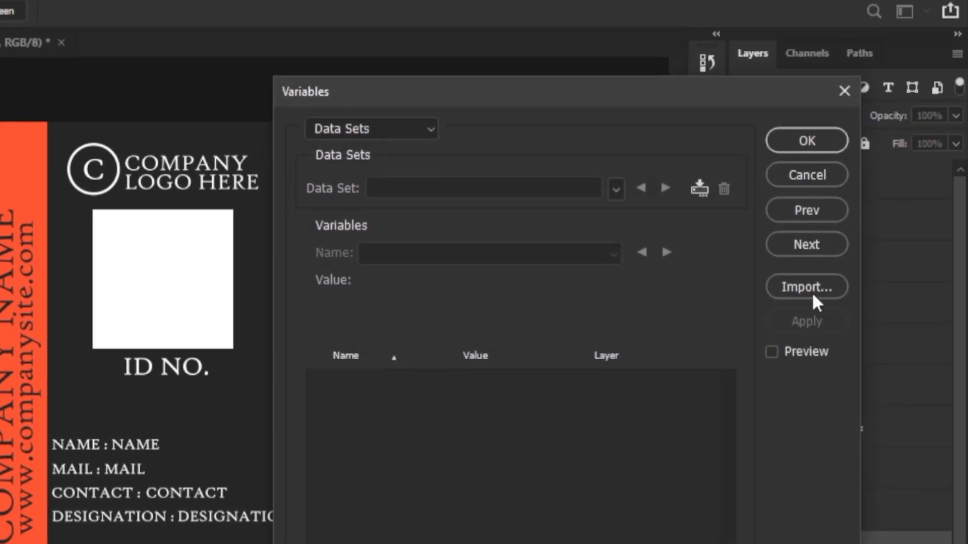
click(805, 287)
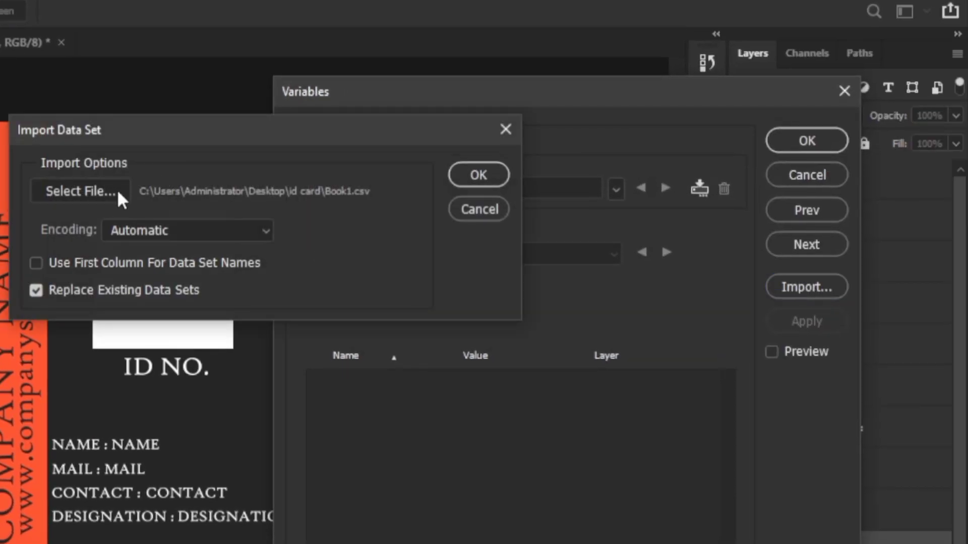
click(111, 189)
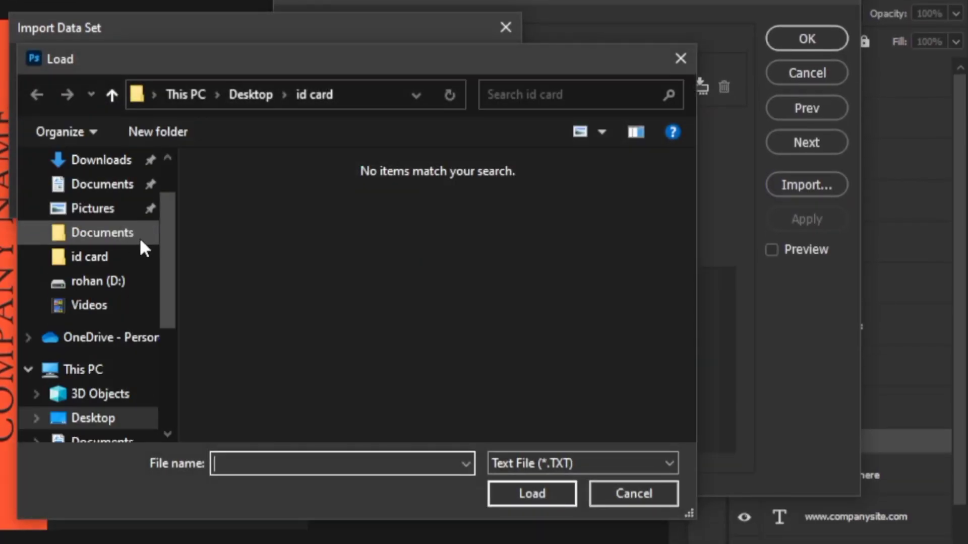
click(548, 463)
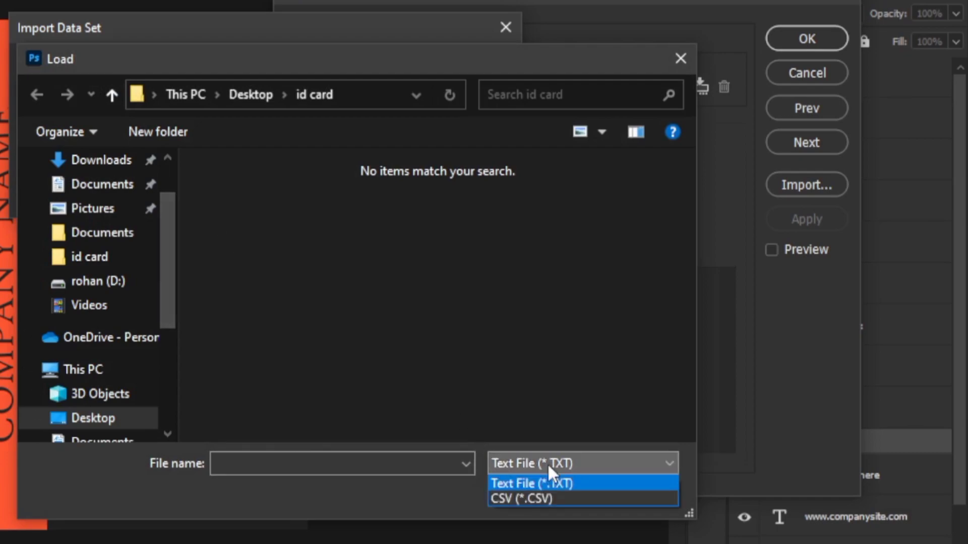
click(545, 497)
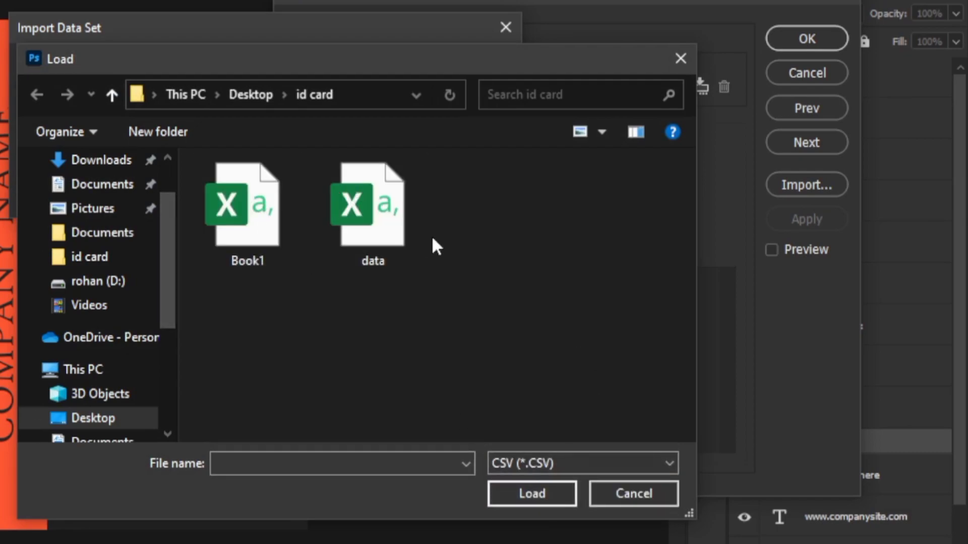
click(368, 215)
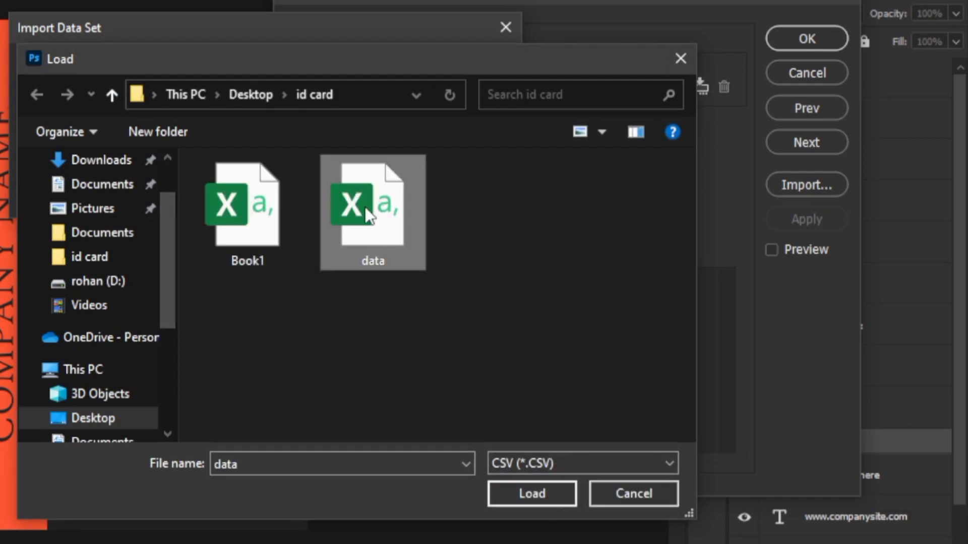
click(549, 500)
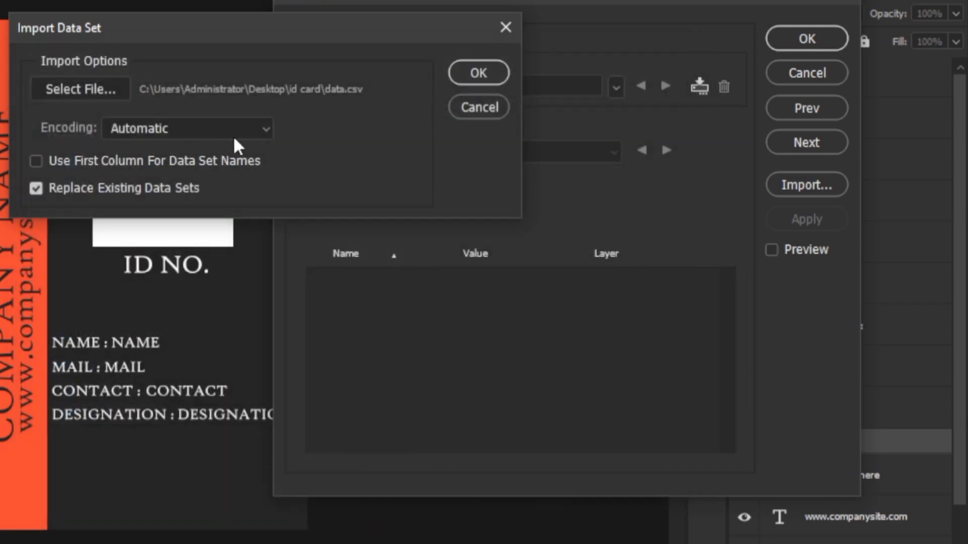
click(482, 71)
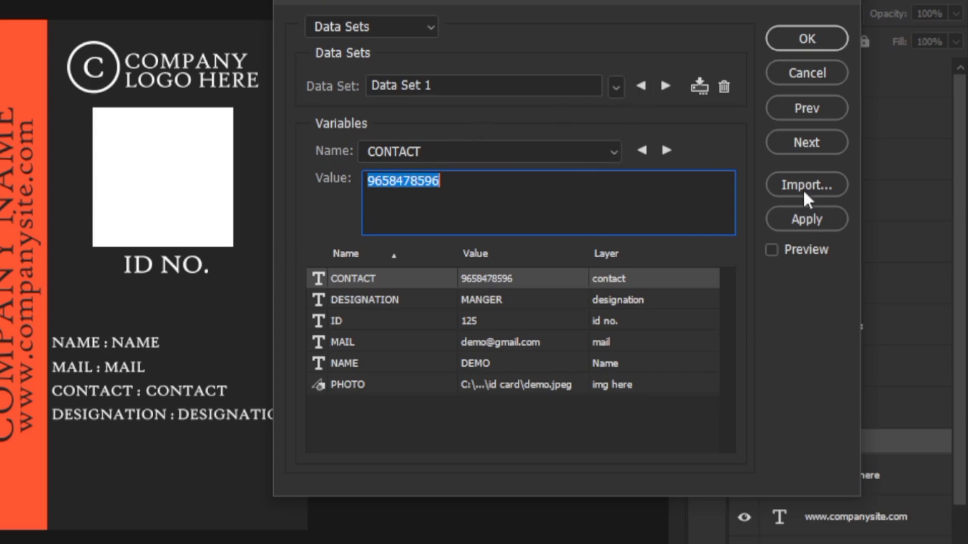
- Turn on Preview and step through Data Sets 2 and 3, then back to Data Set 1
click(809, 260)
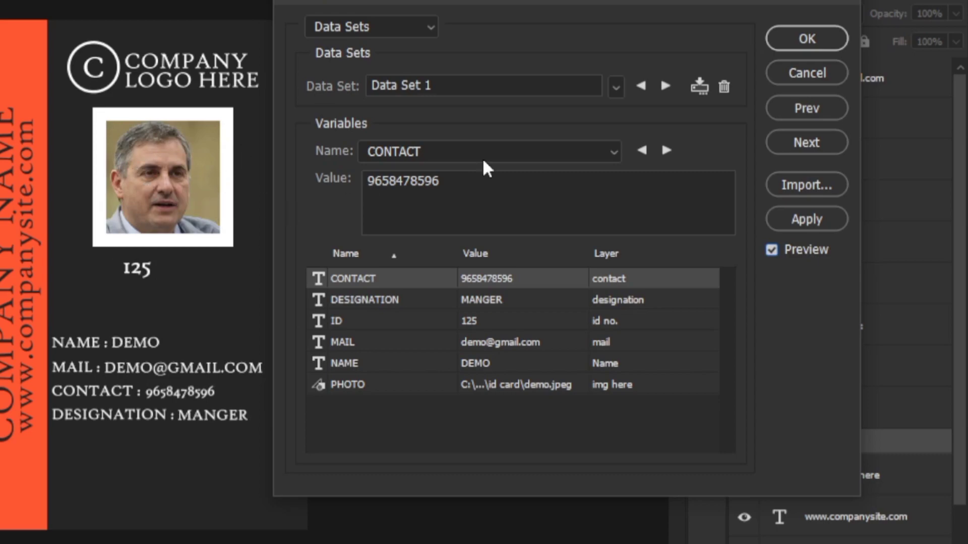
click(665, 85)
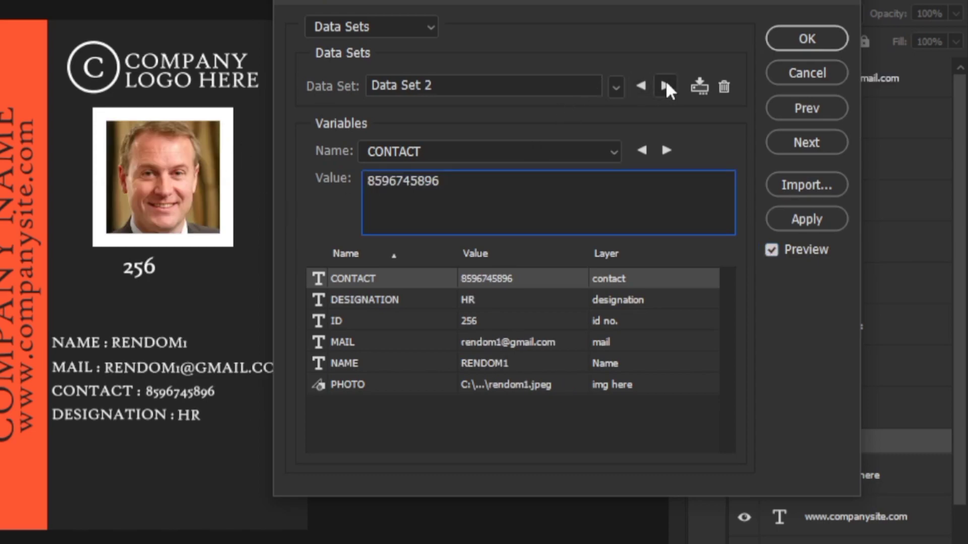
click(666, 85)
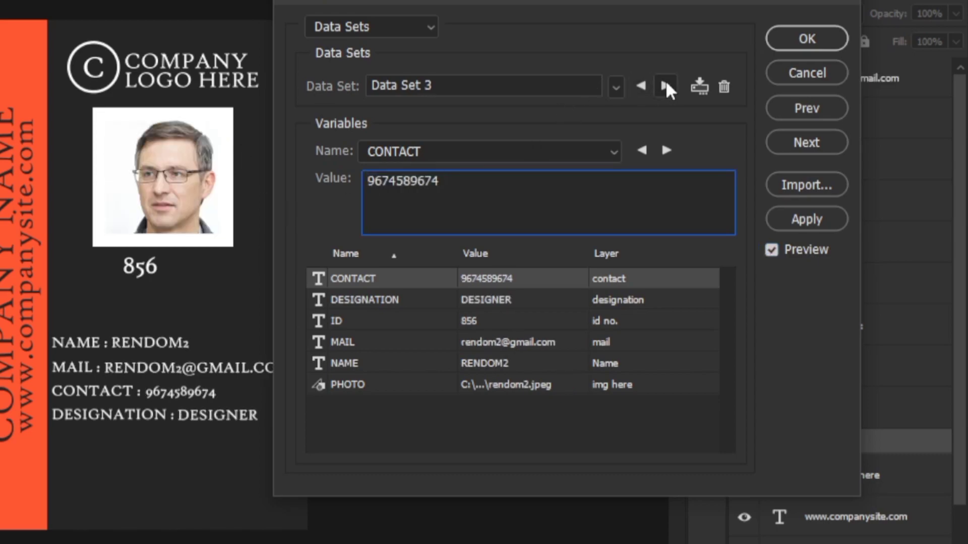
click(644, 84)
click(644, 85)
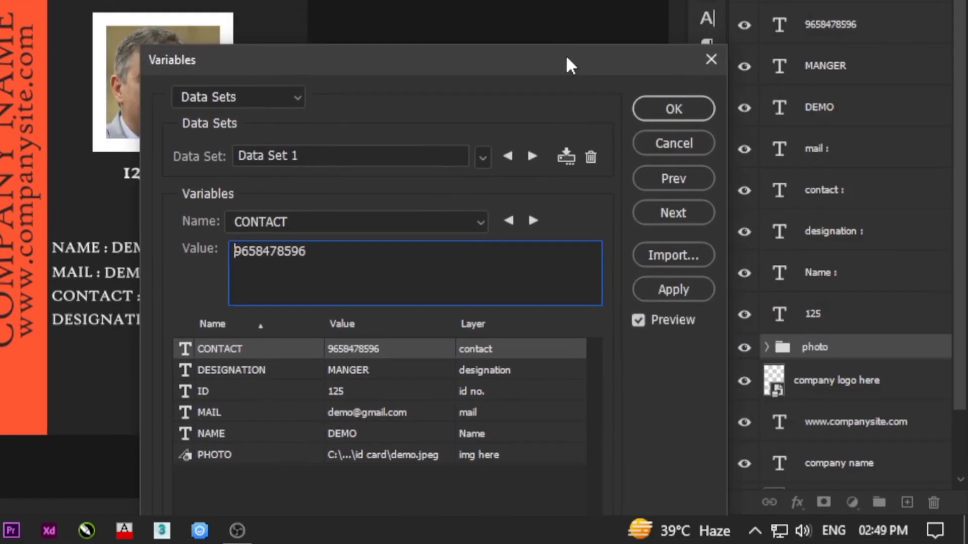
- Apply Data Set 1 (DEMO, ID 125) to the card and close the Variables dialog
mouse_move(566, 57)
mouse_down()
mouse_move(680, 332)
mouse_move(569, 20)
mouse_move(527, 23)
mouse_up()
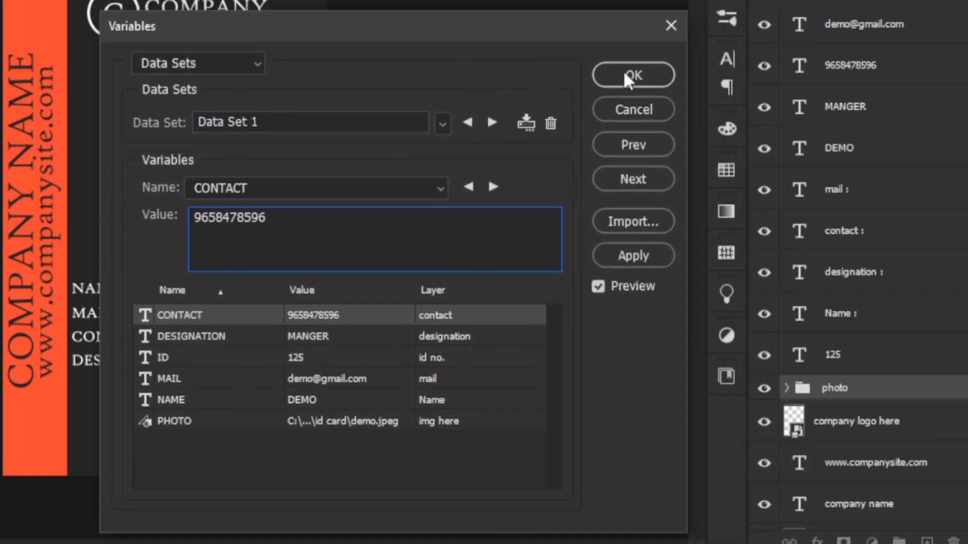
click(650, 256)
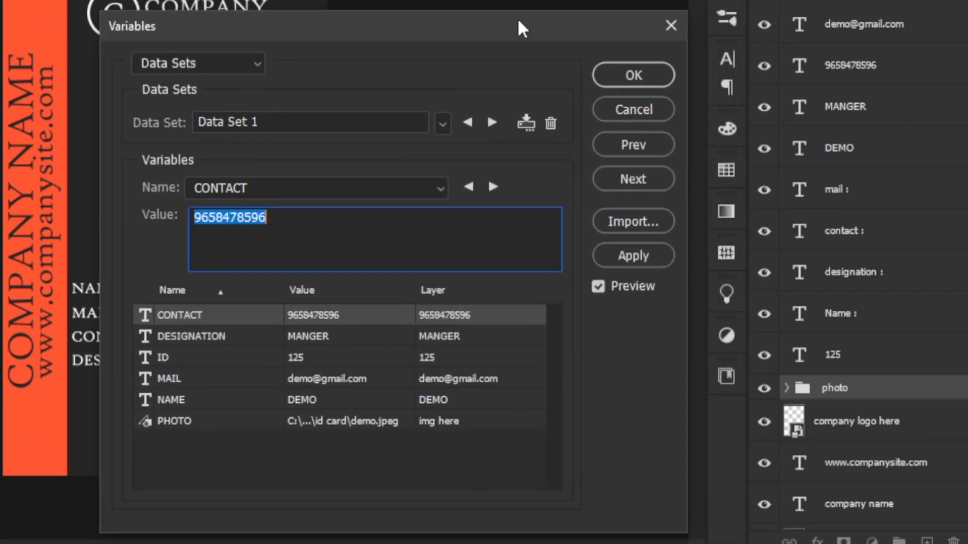
drag(521, 26, 762, 70)
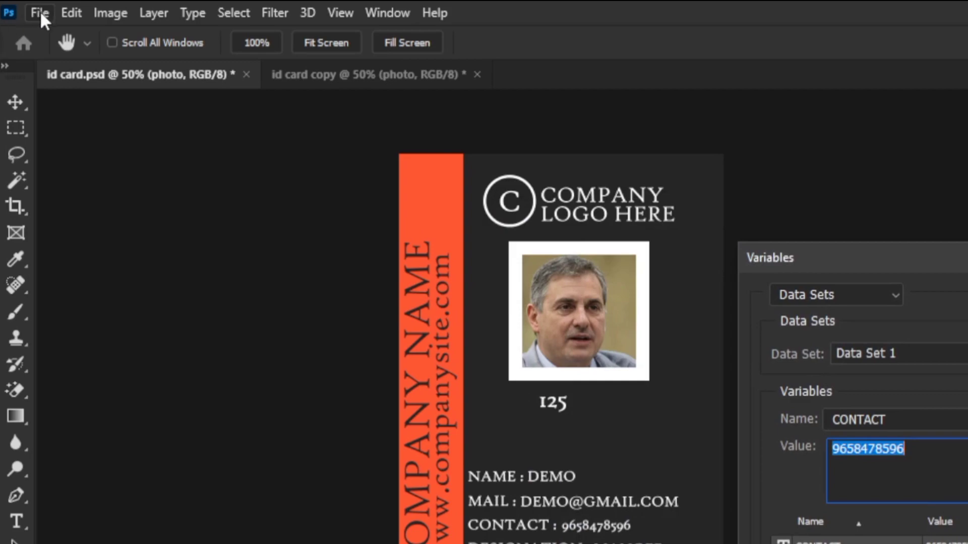
click(41, 13)
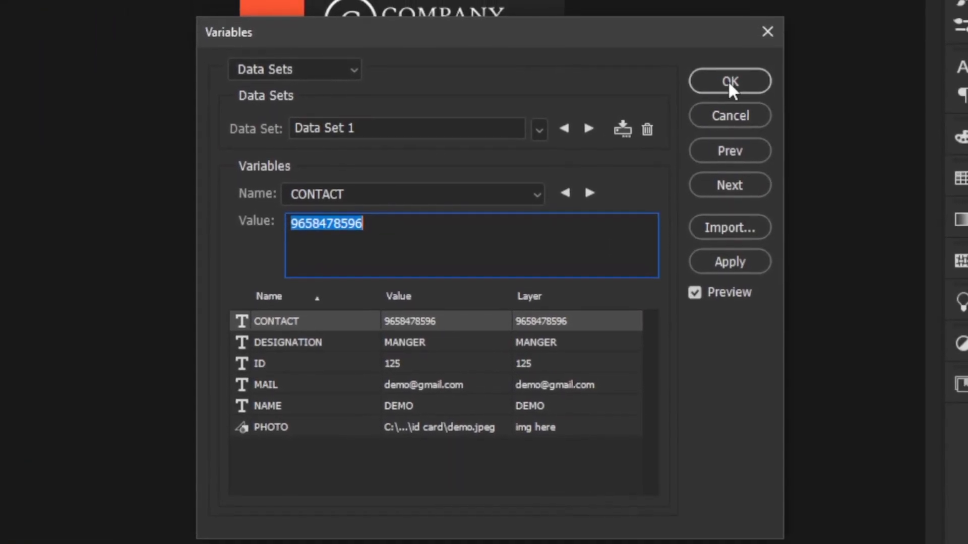
click(731, 91)
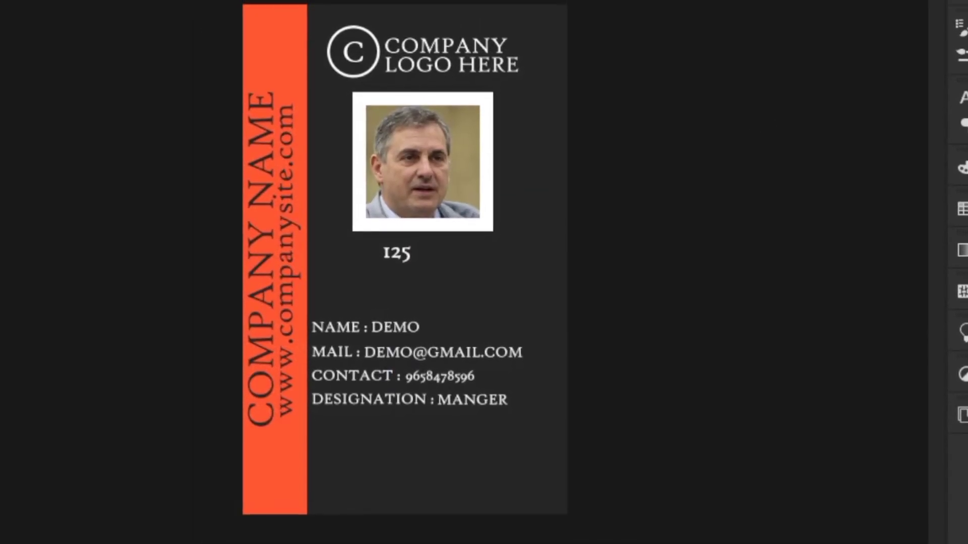
- Check and cancel the Export As settings, then choose File > Export > Data Sets as Files
click(45, 11)
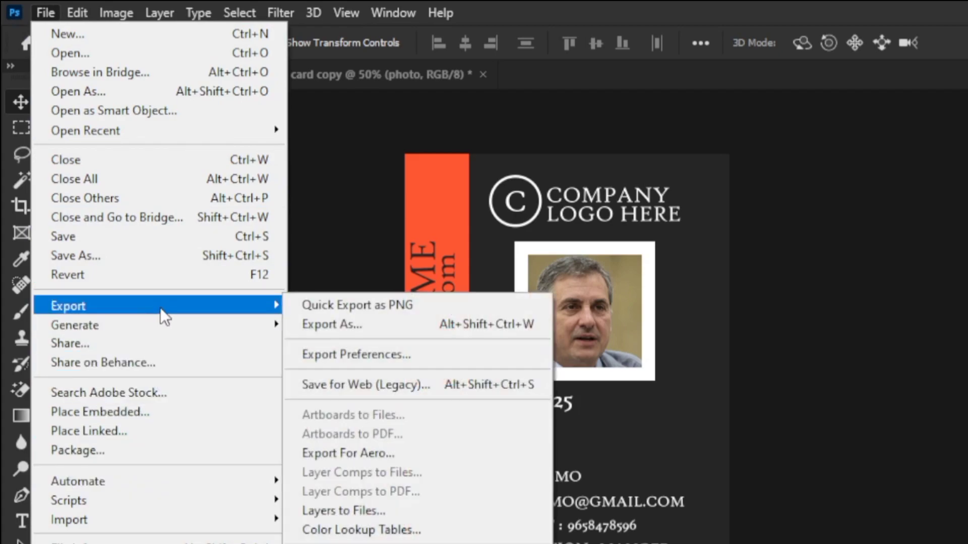
mouse_move(68, 306)
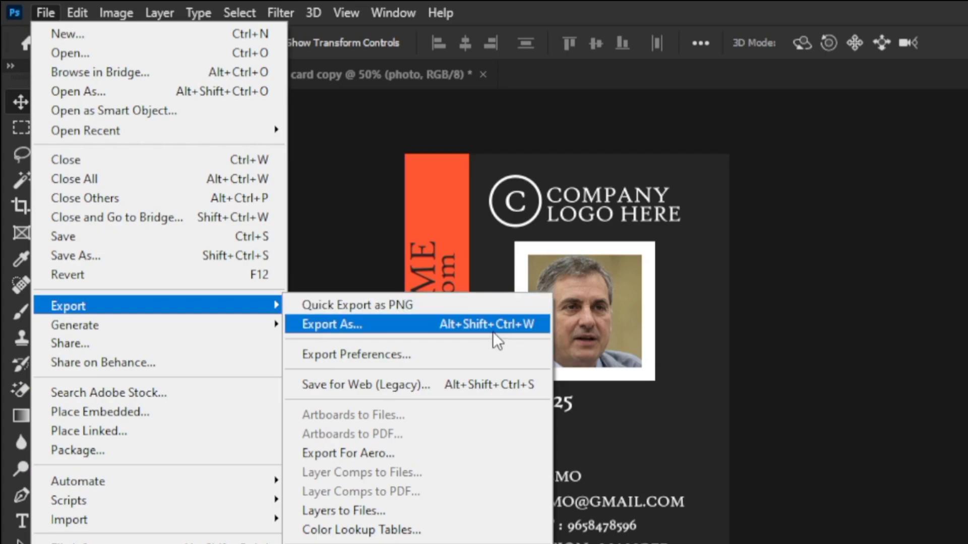
click(492, 332)
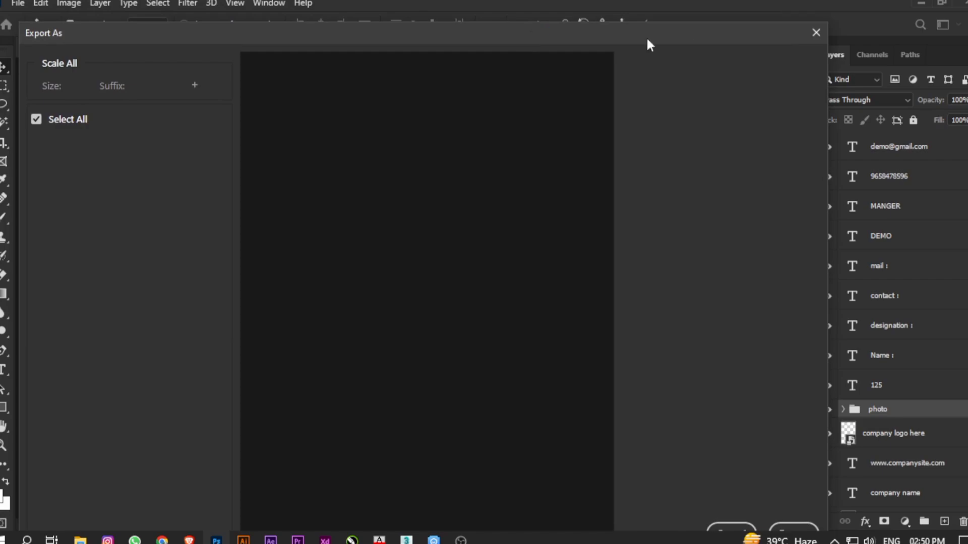
click(812, 38)
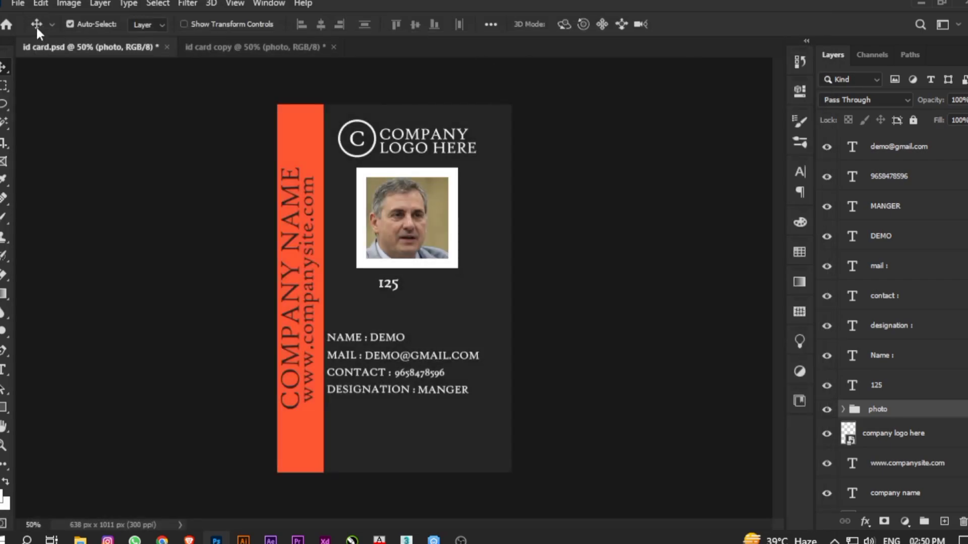
click(24, 5)
mouse_move(34, 214)
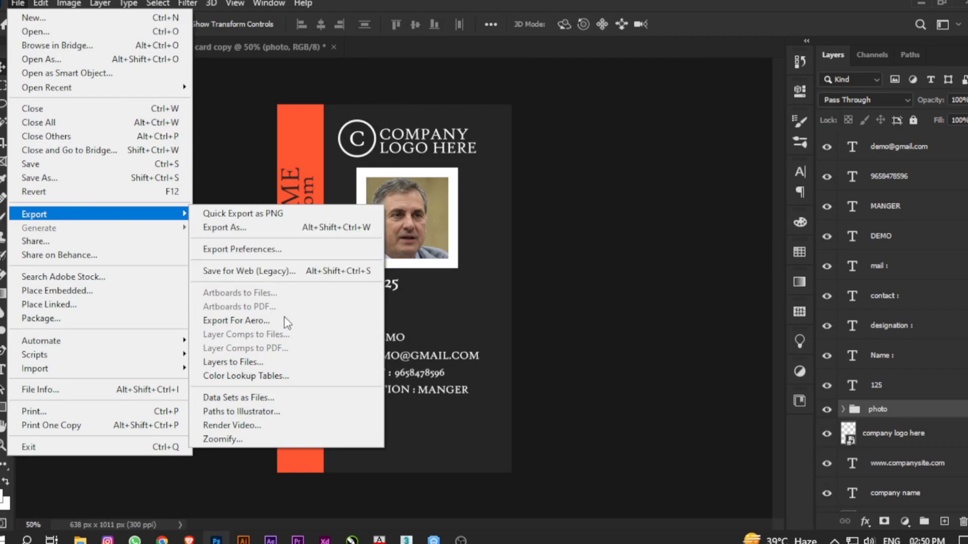
click(276, 400)
- Export All Data Sets as .psd files into the Desktop id card folder
drag(525, 89, 679, 80)
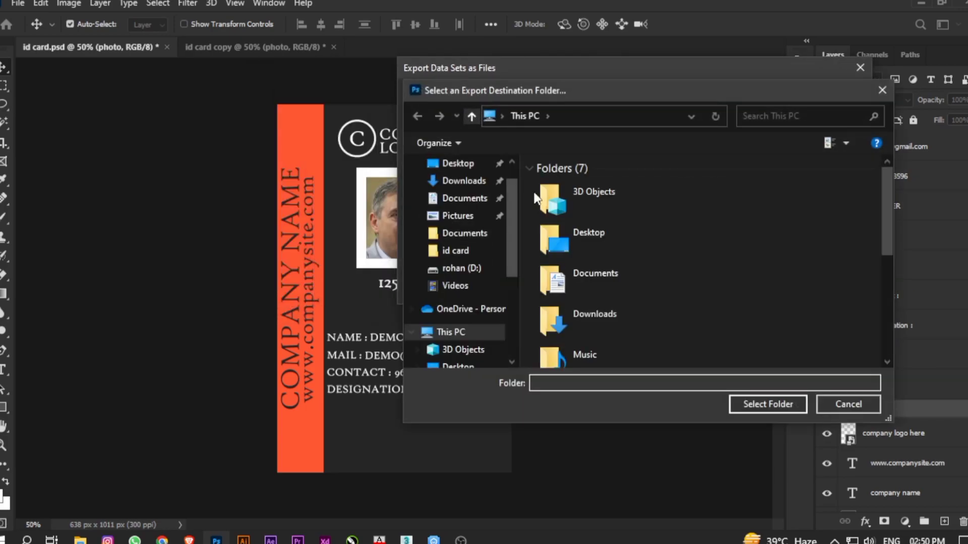
click(485, 252)
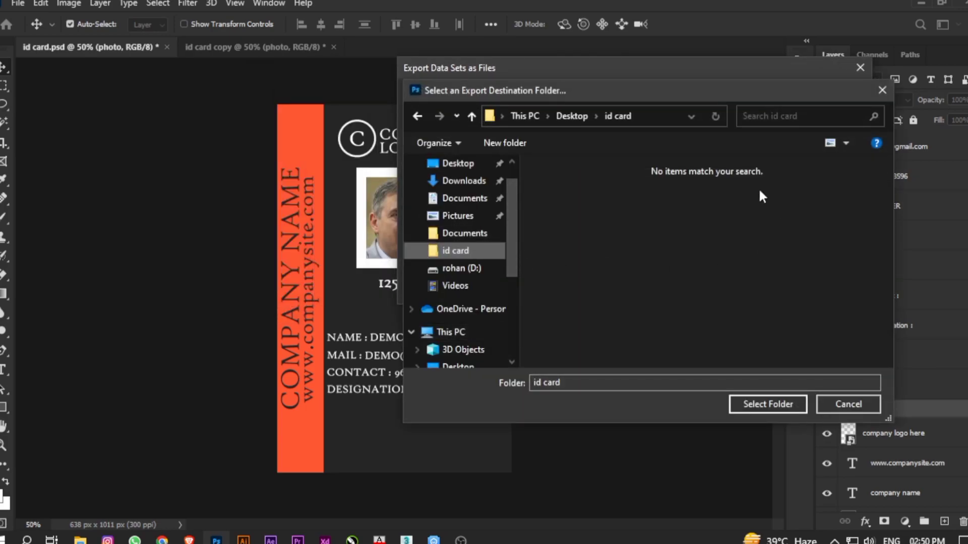
click(769, 403)
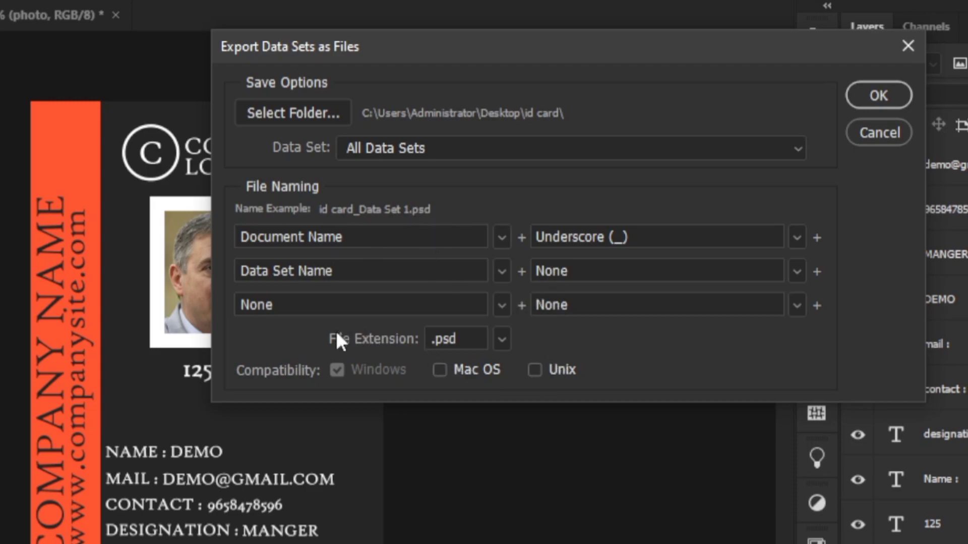
click(505, 339)
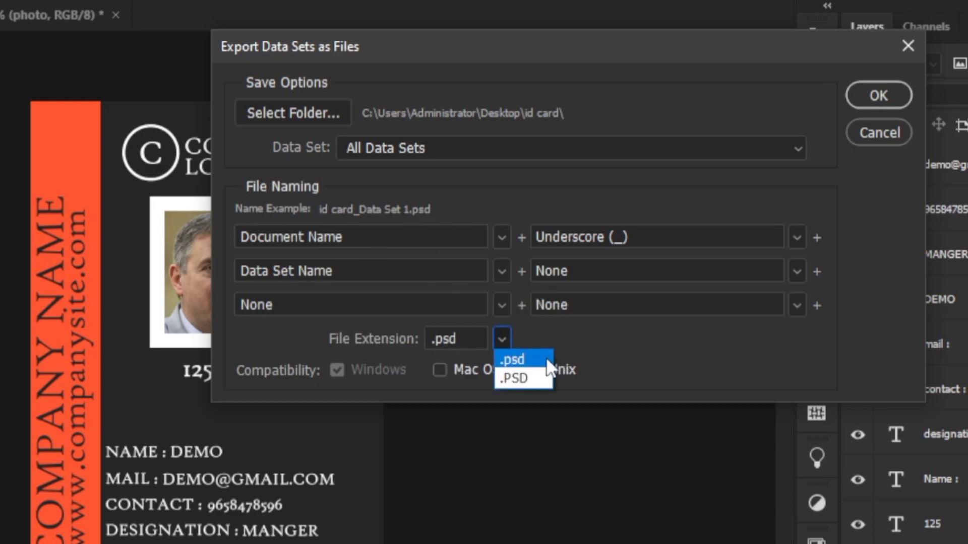
click(521, 359)
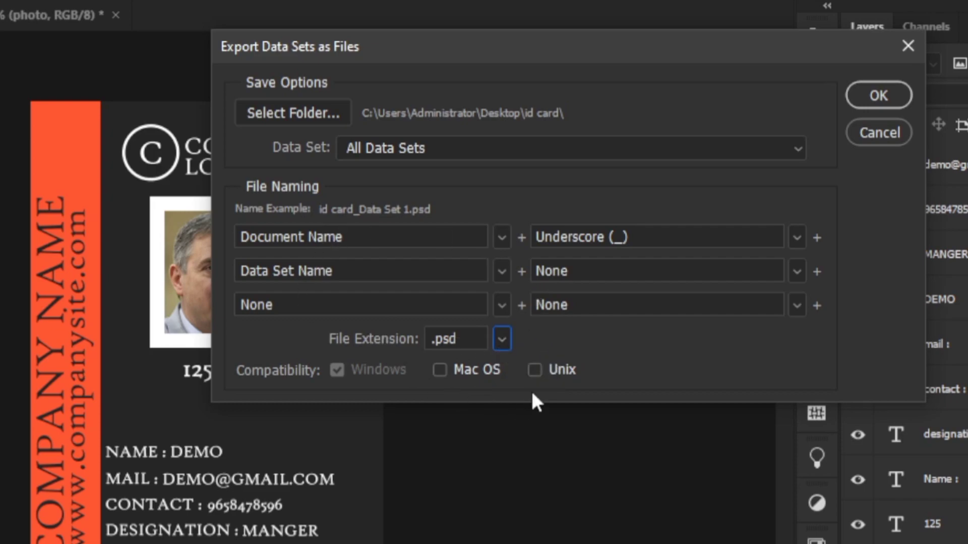
click(891, 96)
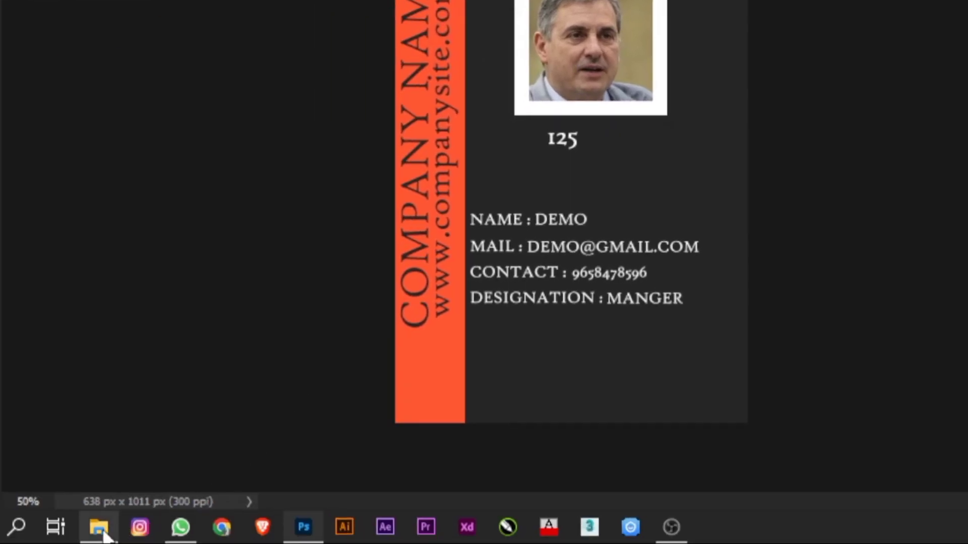
click(104, 533)
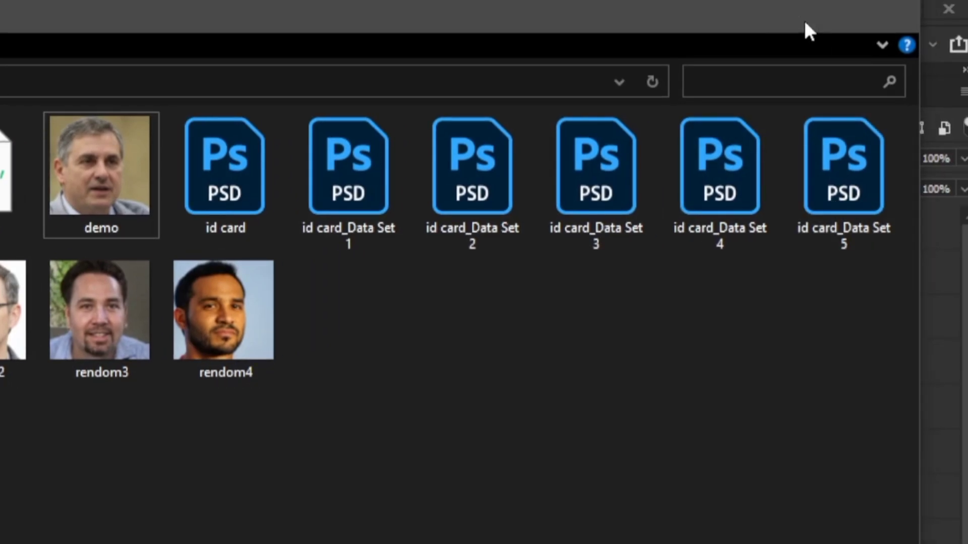
click(804, 18)
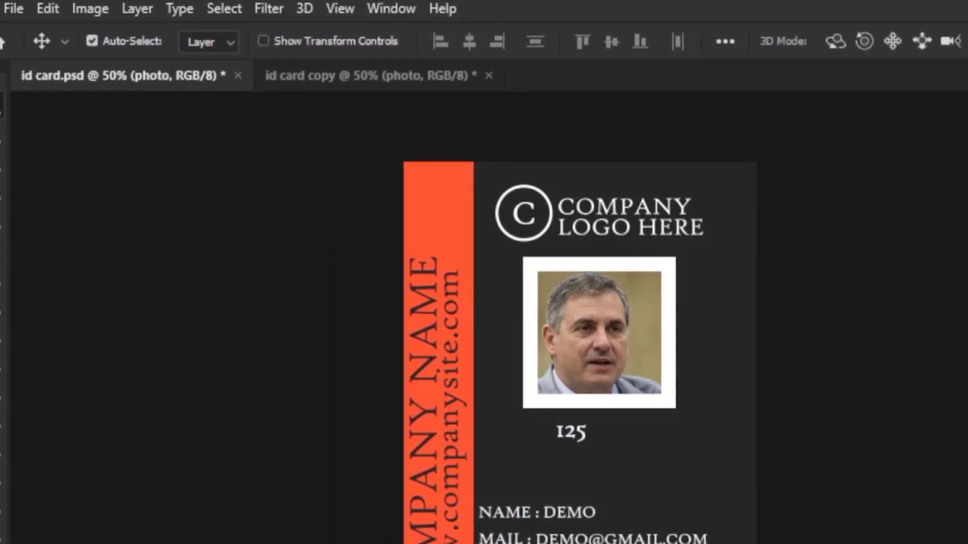
- Set the Image Processor's source folder to Desktop > id card
click(13, 8)
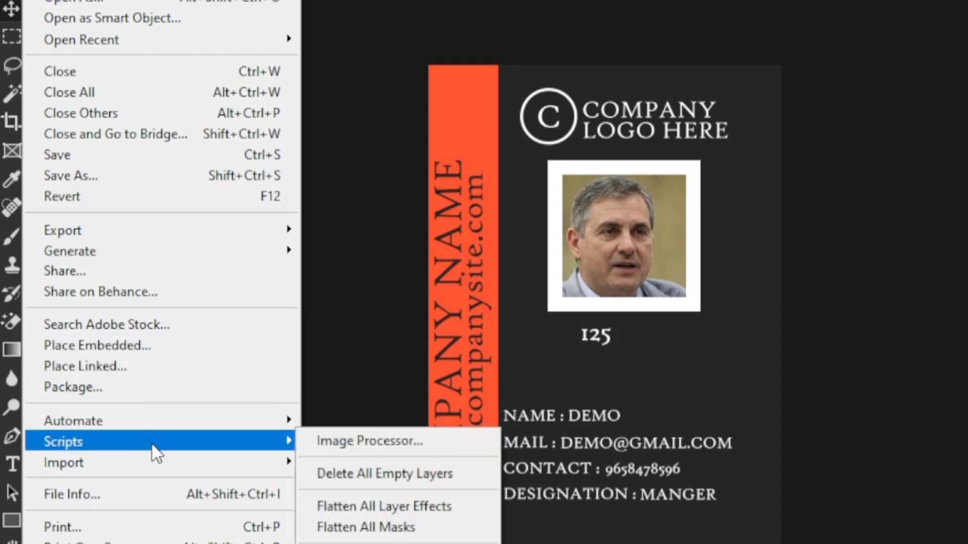
click(372, 444)
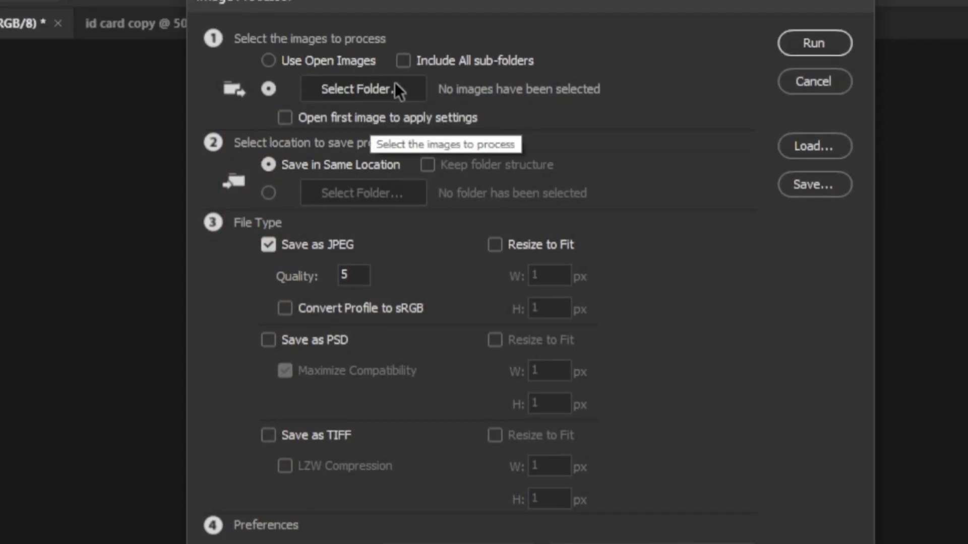
click(394, 86)
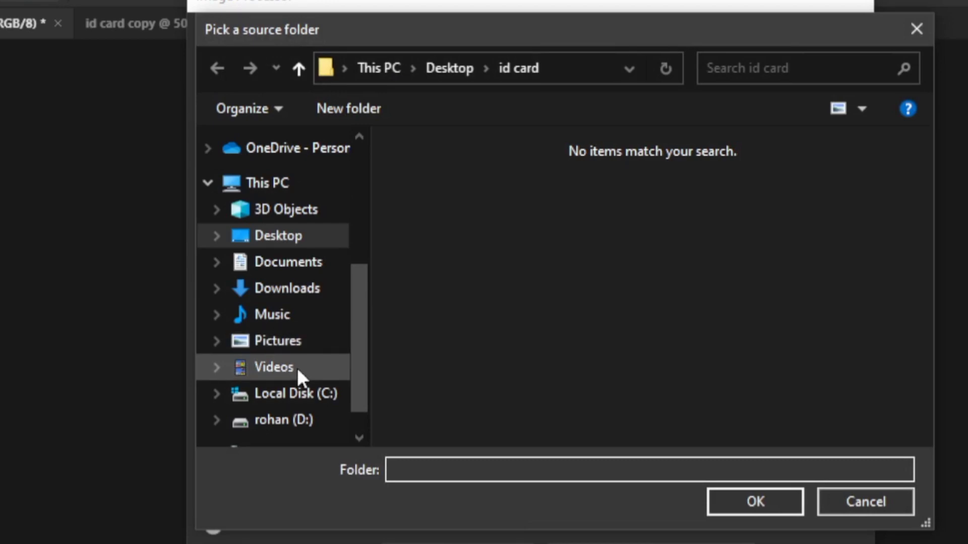
click(280, 184)
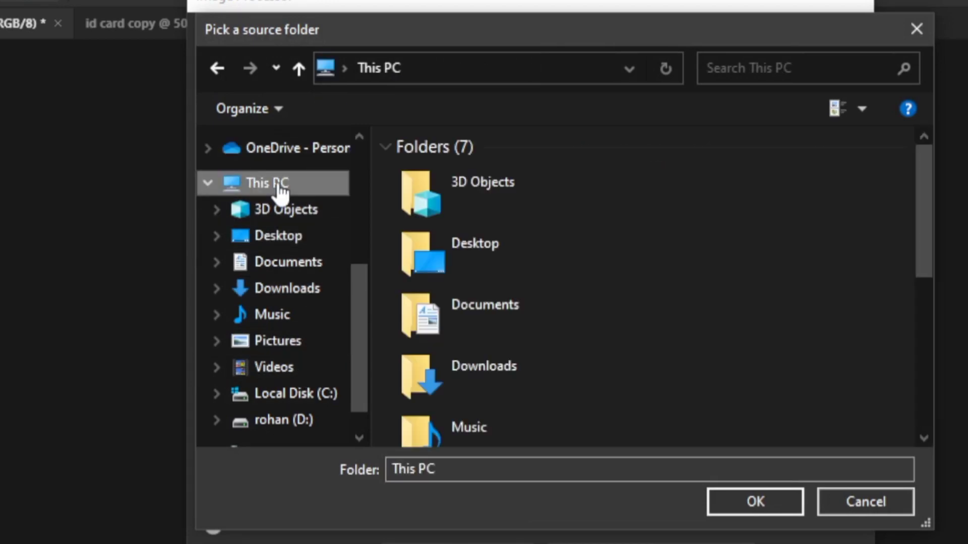
double_click(517, 258)
click(446, 212)
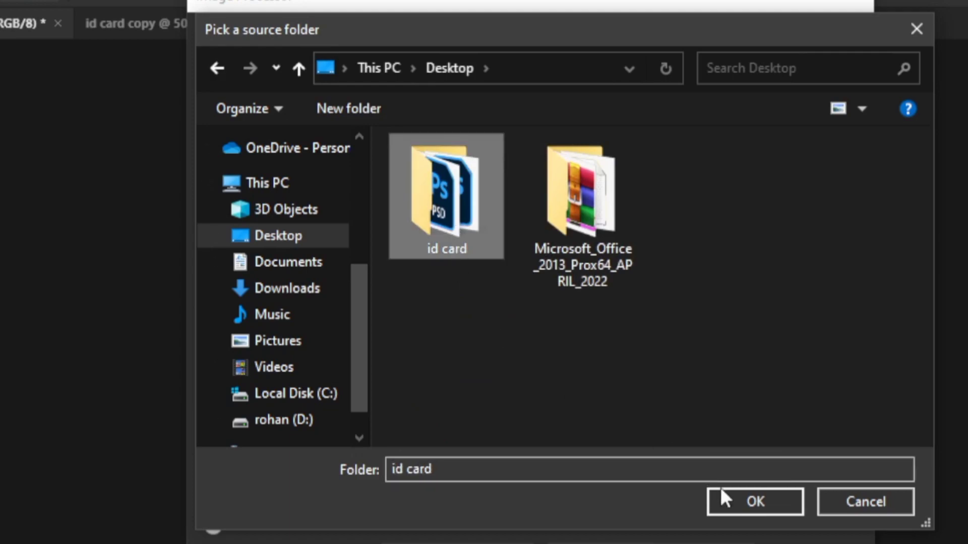
click(748, 504)
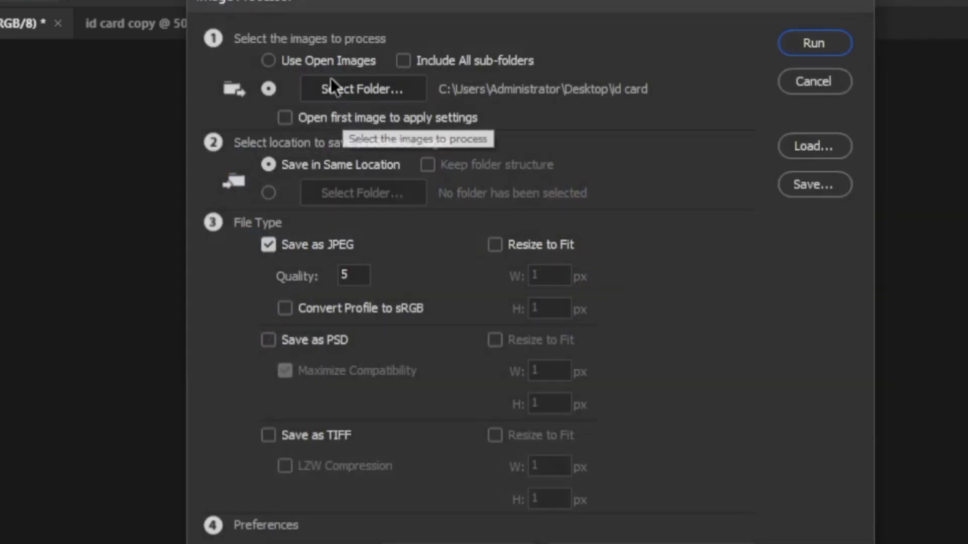